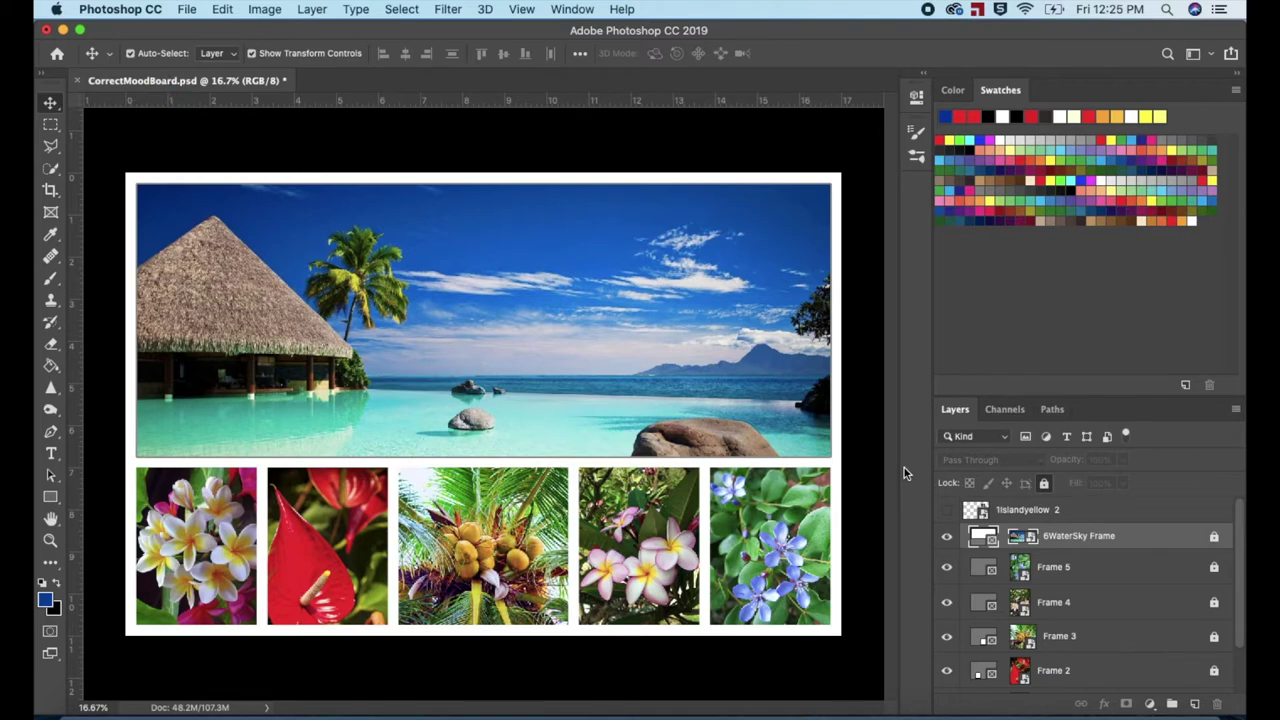
# Select the 1islandyellow 2 layer, make it visible, and hide all other layers.
pyautogui.click(1096, 511)
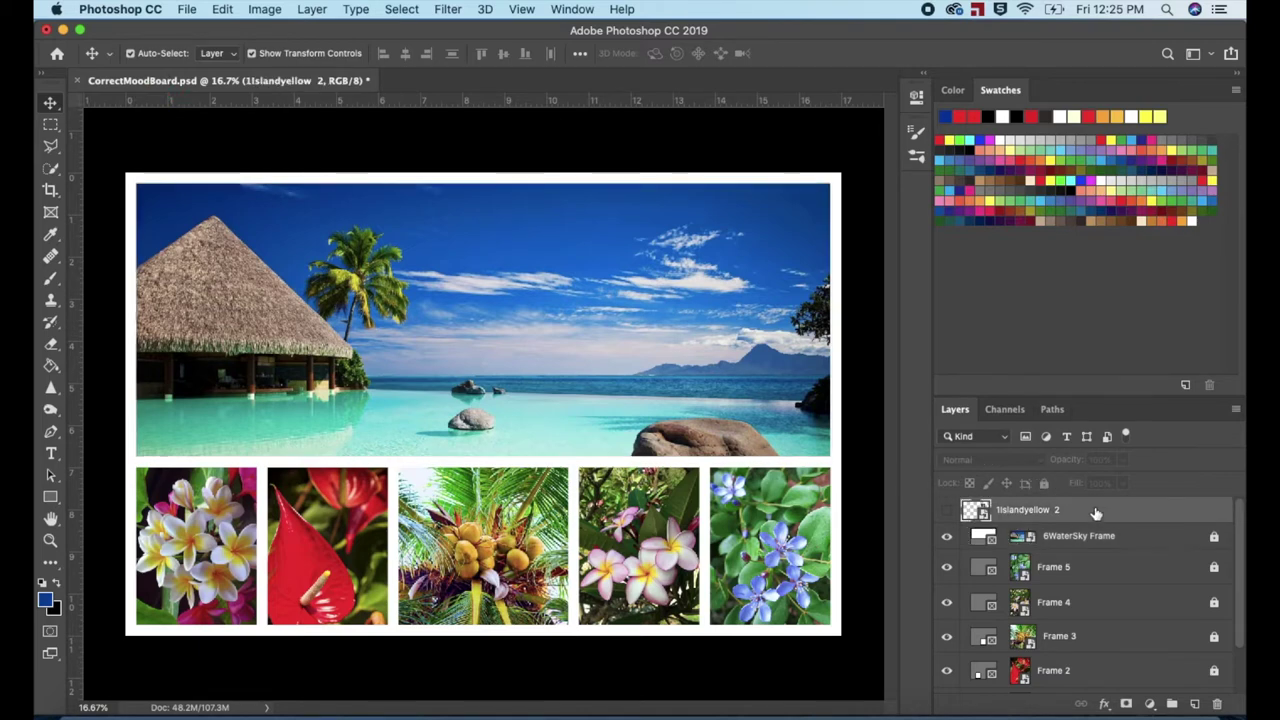
pyautogui.click(945, 512)
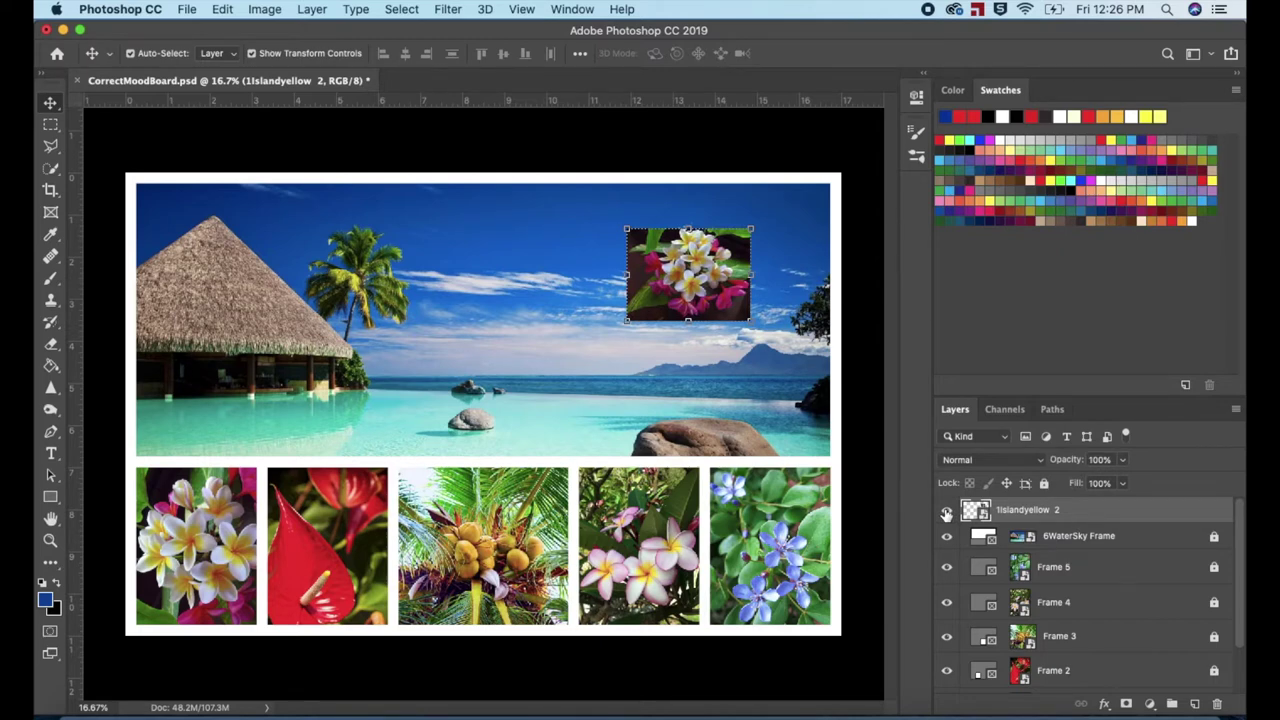
pyautogui.keyDown('alt'); pyautogui.click(946, 513); pyautogui.keyUp('alt')
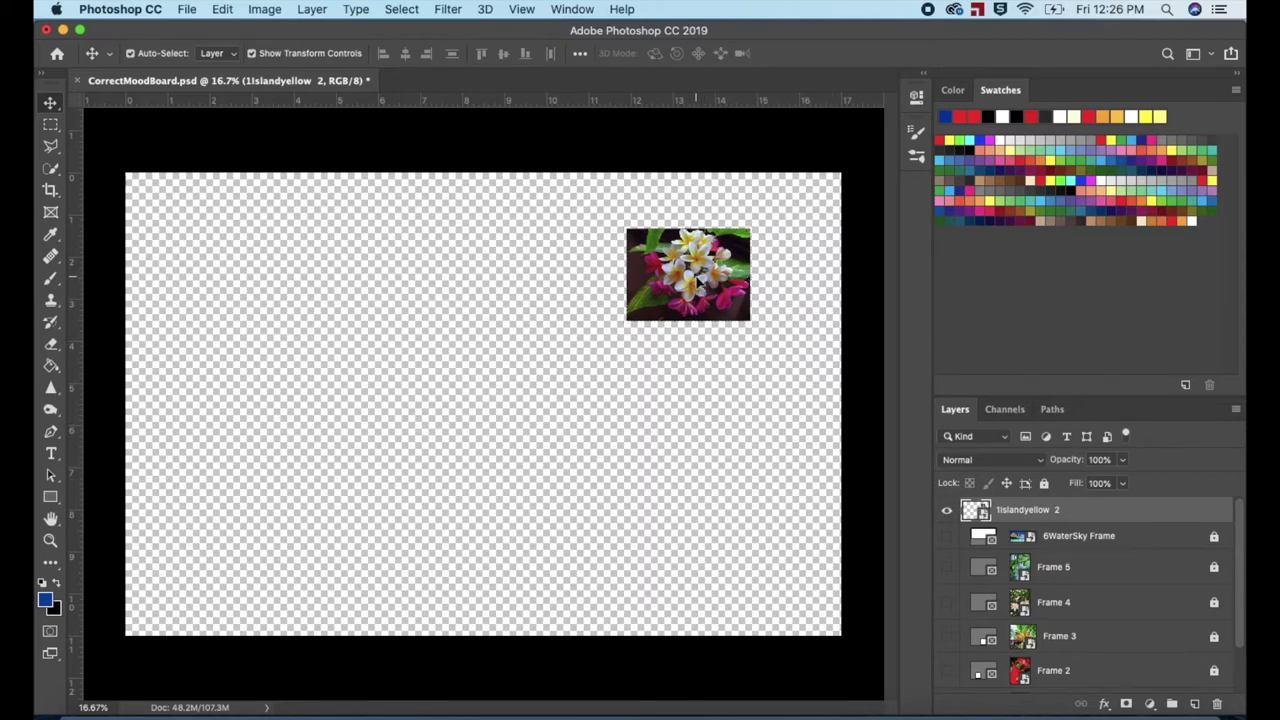
# Move the plumeria photo to the canvas centre, scale it up, and zoom in on it.
pyautogui.moveTo(697, 280); pyautogui.dragTo(491, 364)
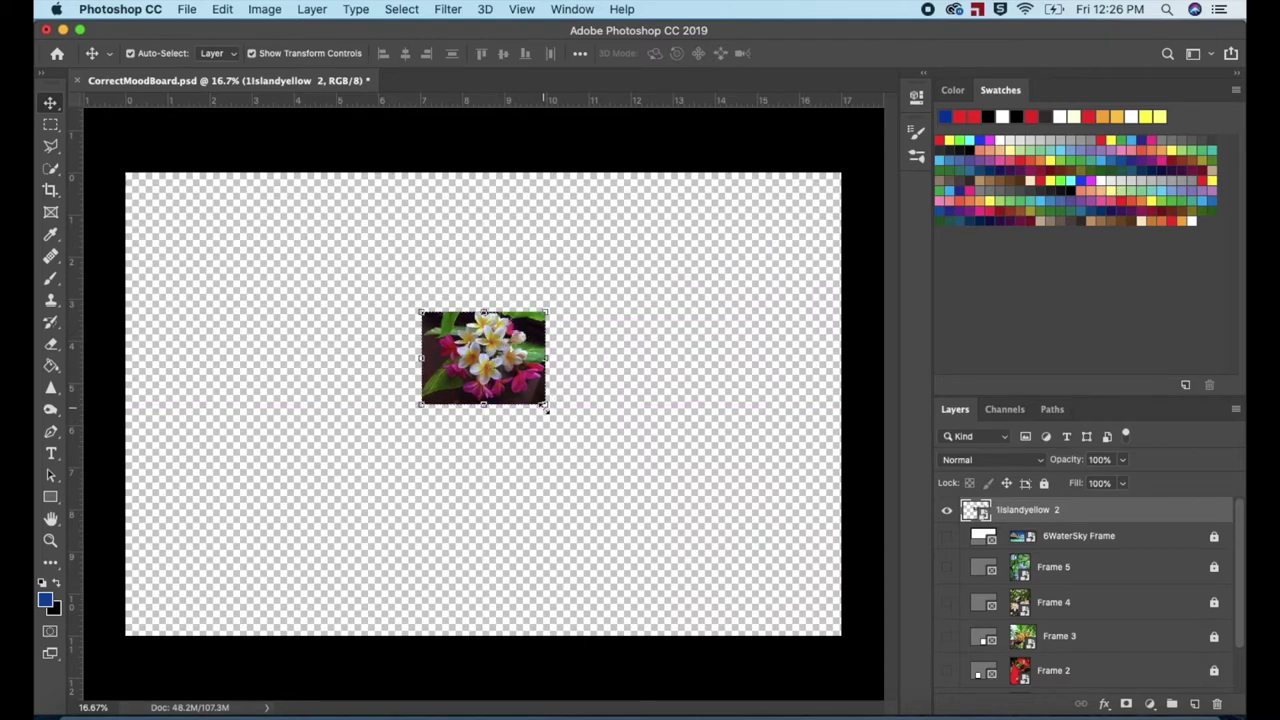
pyautogui.moveTo(546, 404); pyautogui.dragTo(741, 604)
pyautogui.moveTo(561, 308); pyautogui.dragTo(506, 292)
pyautogui.press('Return')
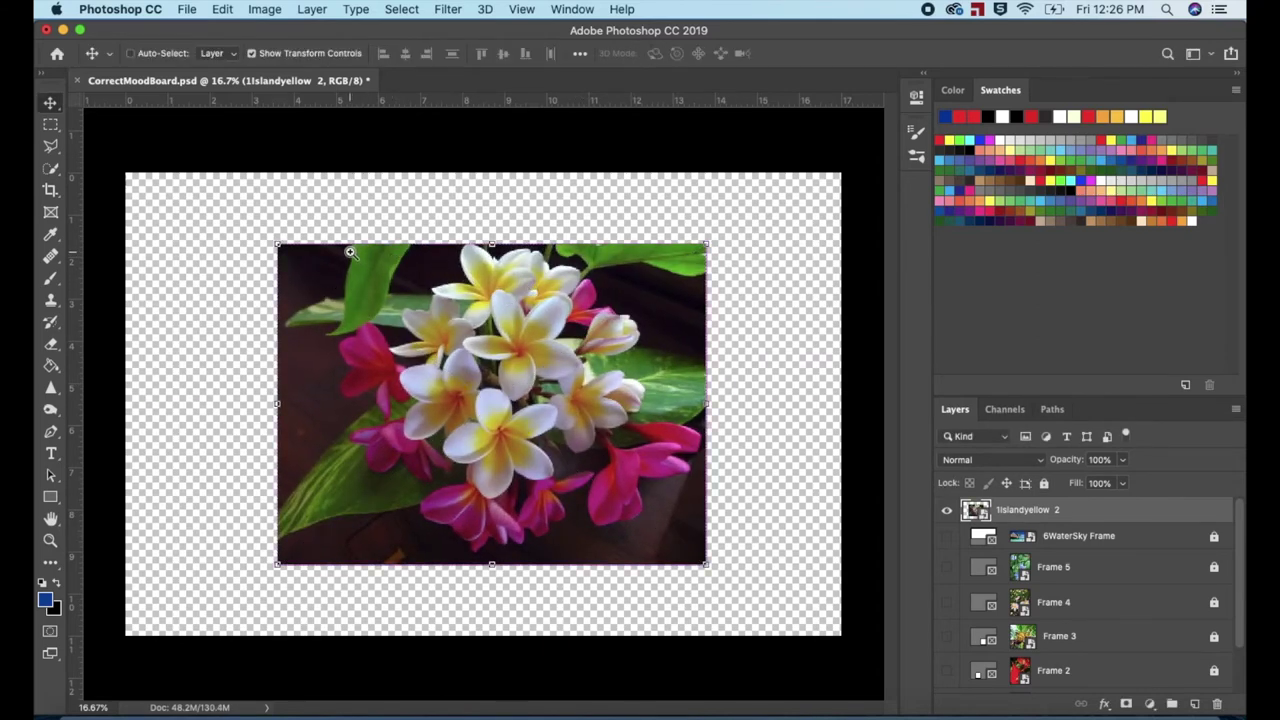
pyautogui.moveTo(350, 250); pyautogui.dragTo(705, 580)
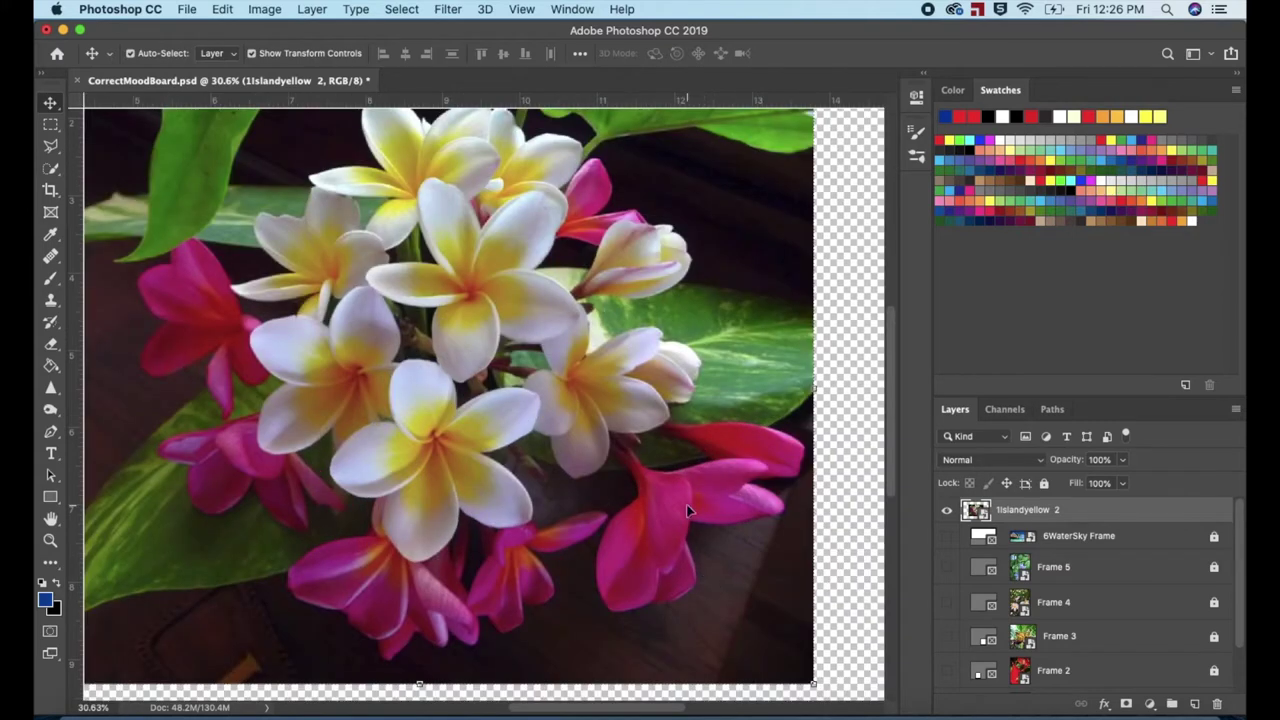
pyautogui.moveTo(687, 511); pyautogui.dragTo(689, 524)
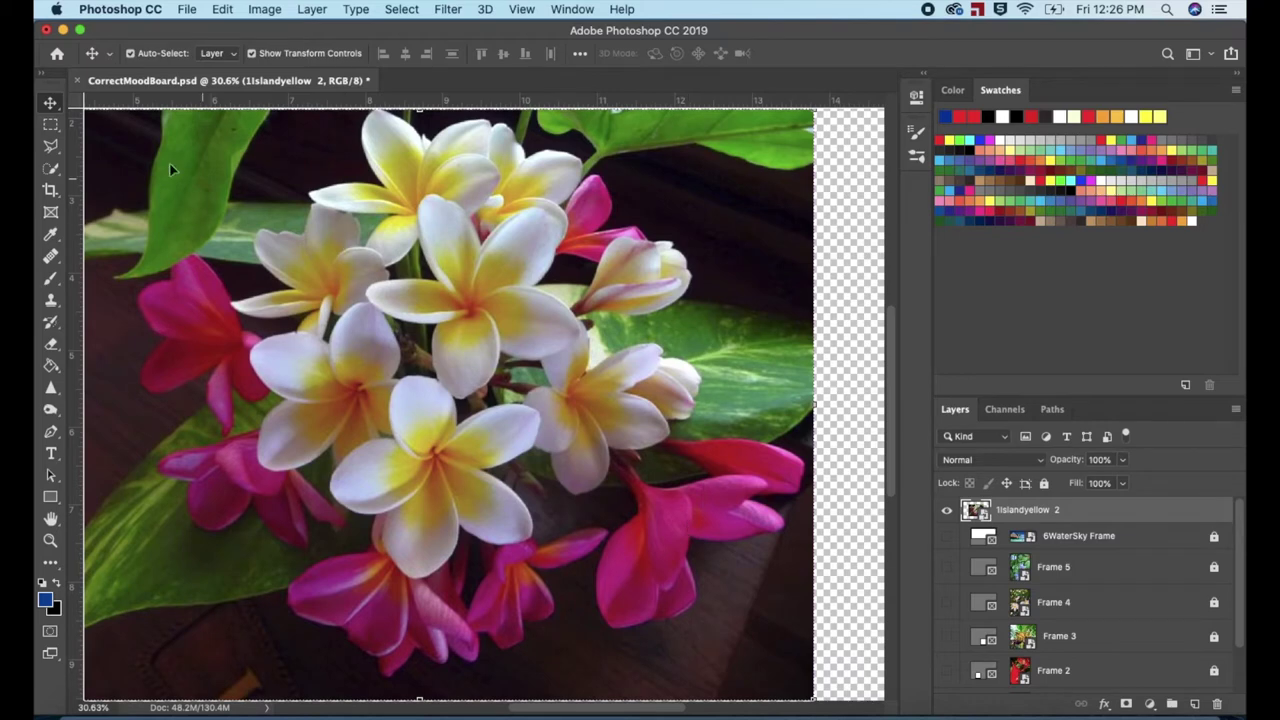
# Quick-select the white plumeria blossoms, subtracting the gaps between flowers.
pyautogui.click(50, 168)
pyautogui.moveTo(267, 245)
pyautogui.mouseDown()
pyautogui.moveTo(296, 260)
pyautogui.moveTo(349, 334)
pyautogui.moveTo(353, 366)
pyautogui.moveTo(291, 364)
pyautogui.moveTo(423, 411)
pyautogui.moveTo(372, 461)
pyautogui.moveTo(422, 521)
pyautogui.moveTo(438, 519)
pyautogui.moveTo(458, 457)
pyautogui.moveTo(475, 342)
pyautogui.moveTo(430, 298)
pyautogui.moveTo(460, 275)
pyautogui.moveTo(457, 257)
pyautogui.moveTo(518, 252)
pyautogui.moveTo(559, 418)
pyautogui.moveTo(551, 448)
pyautogui.moveTo(601, 428)
pyautogui.moveTo(564, 316)
pyautogui.moveTo(490, 227)
pyautogui.moveTo(485, 183)
pyautogui.moveTo(328, 196)
pyautogui.mouseUp()
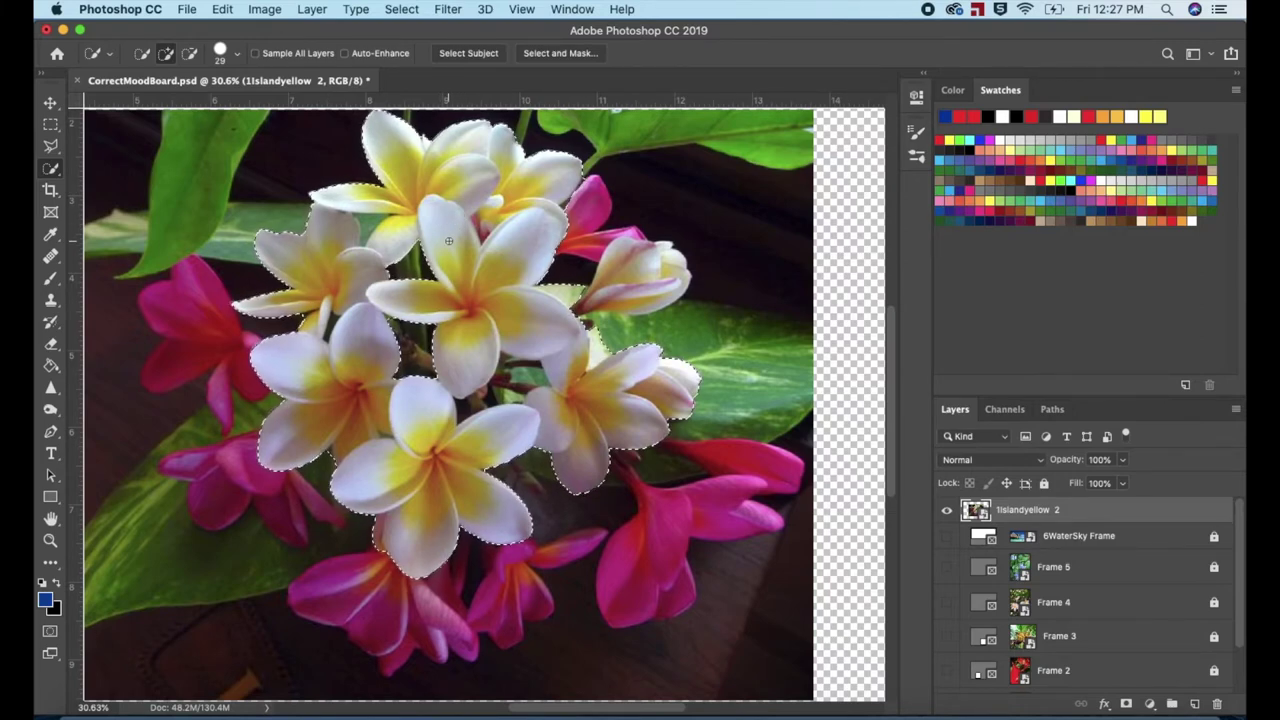
pyautogui.press('alt')
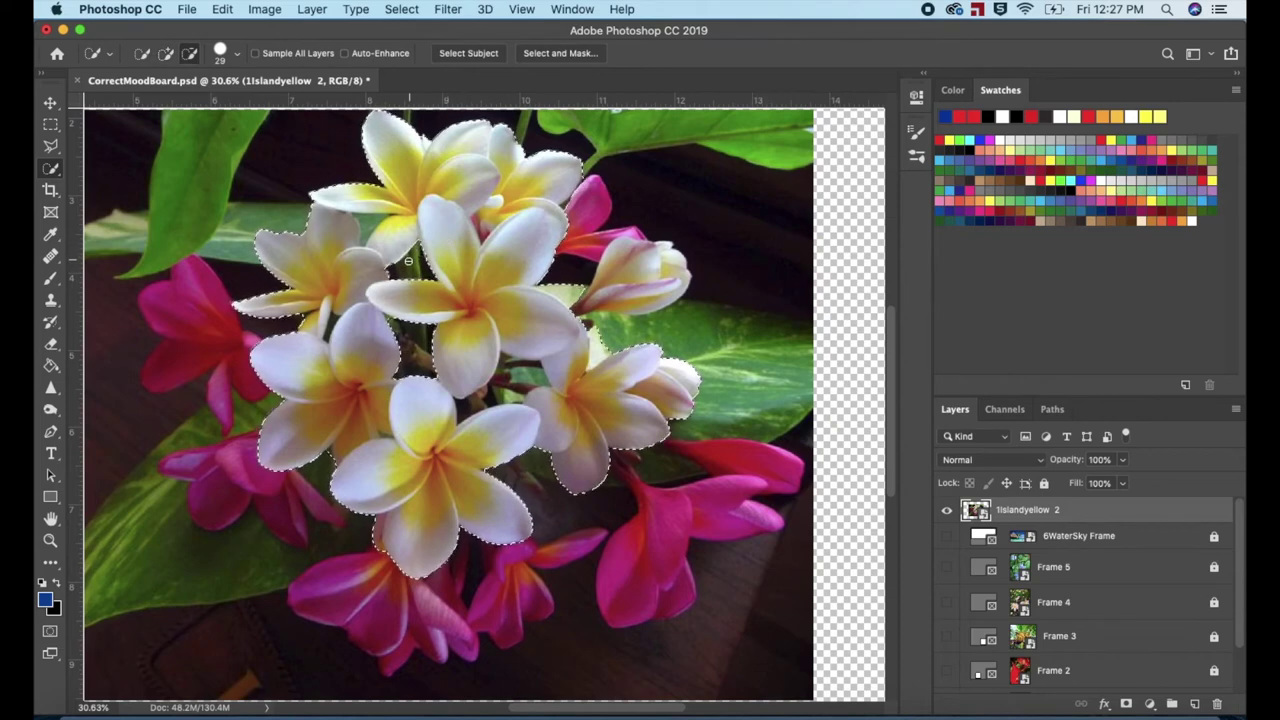
pyautogui.press('alt')
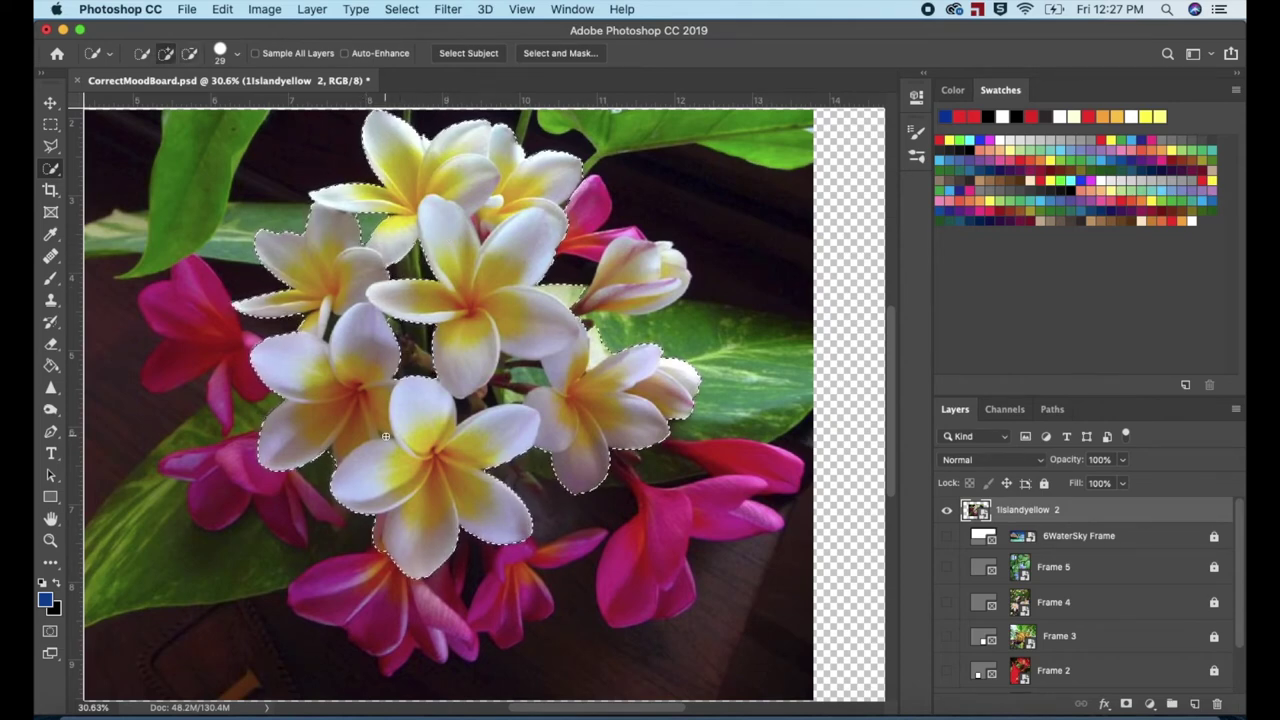
pyautogui.press('alt')
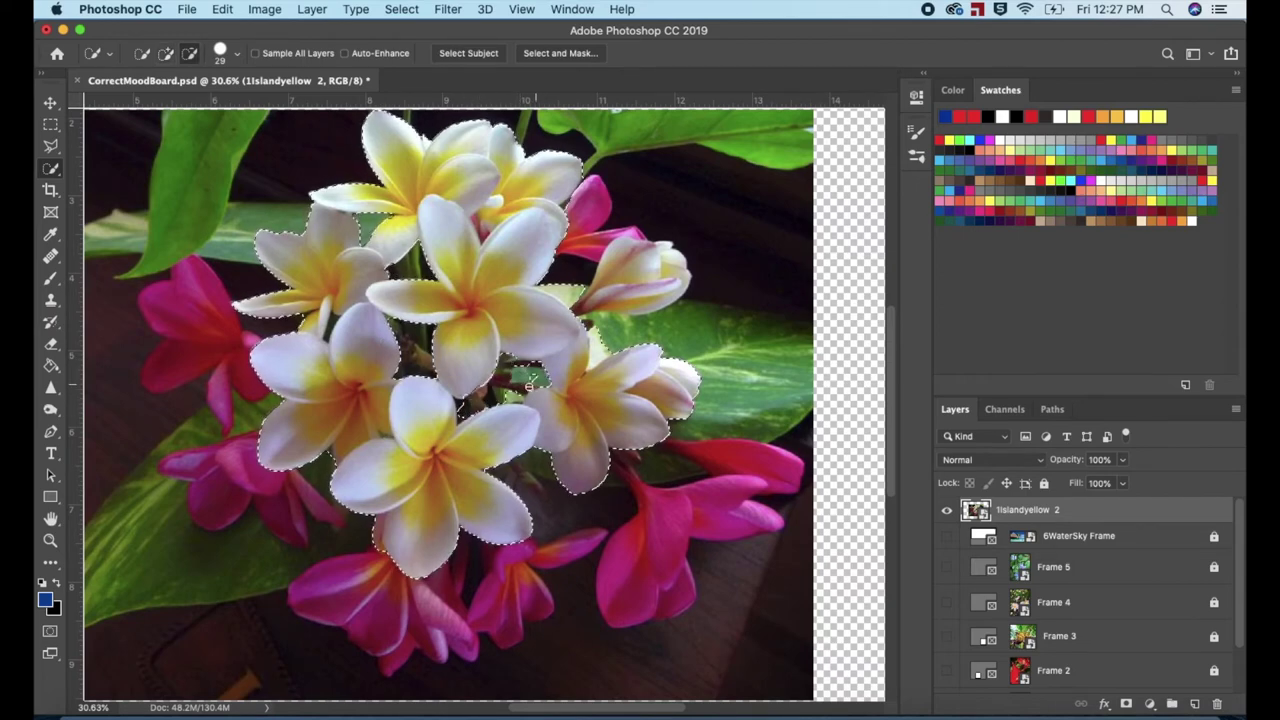
pyautogui.click(518, 378)
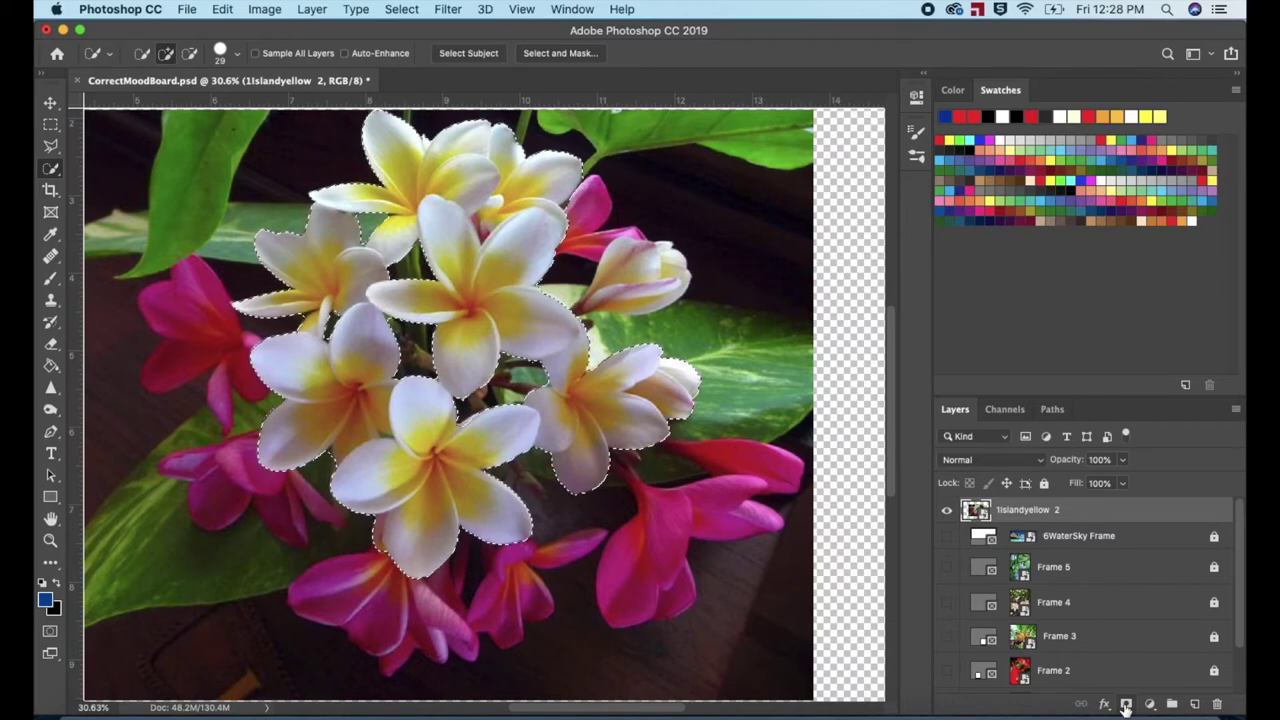
# Add a layer mask from the selection so only the plumeria blossoms remain.
pyautogui.click(1125, 705)
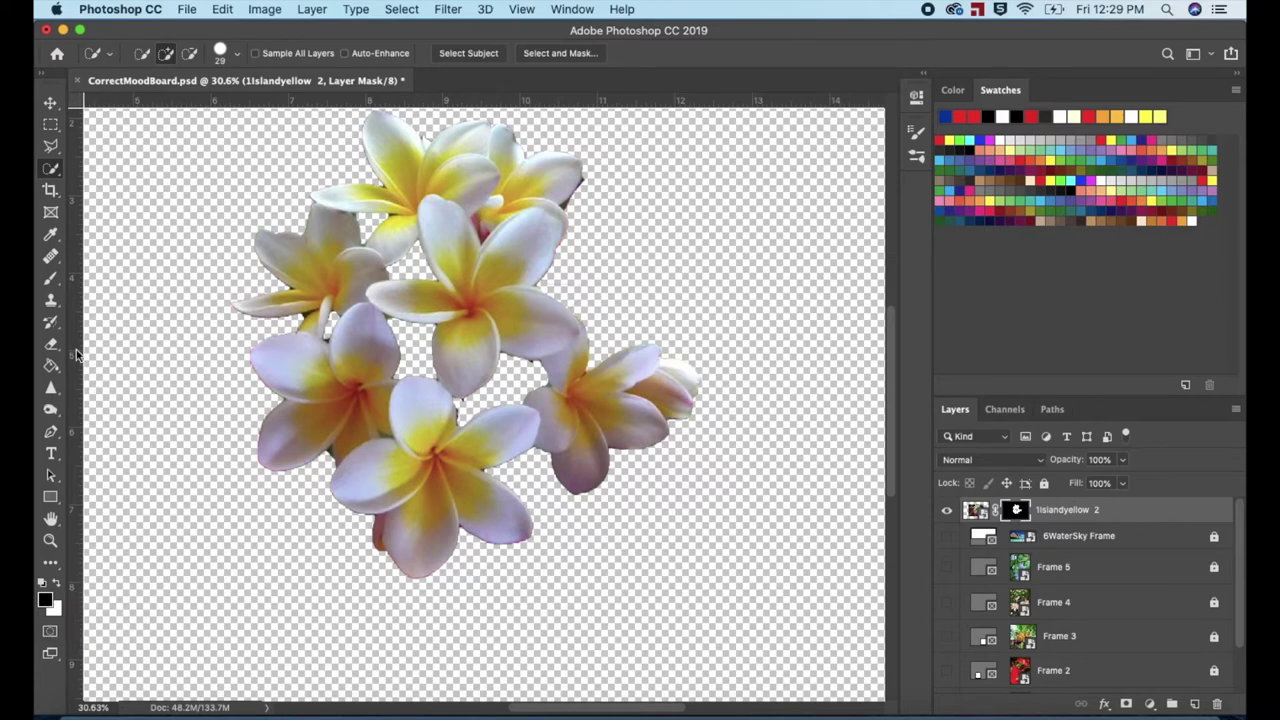
# Paint on the layer mask with the Brush at 138, 57 and 11 px to tidy blossom edges.
pyautogui.click(52, 281)
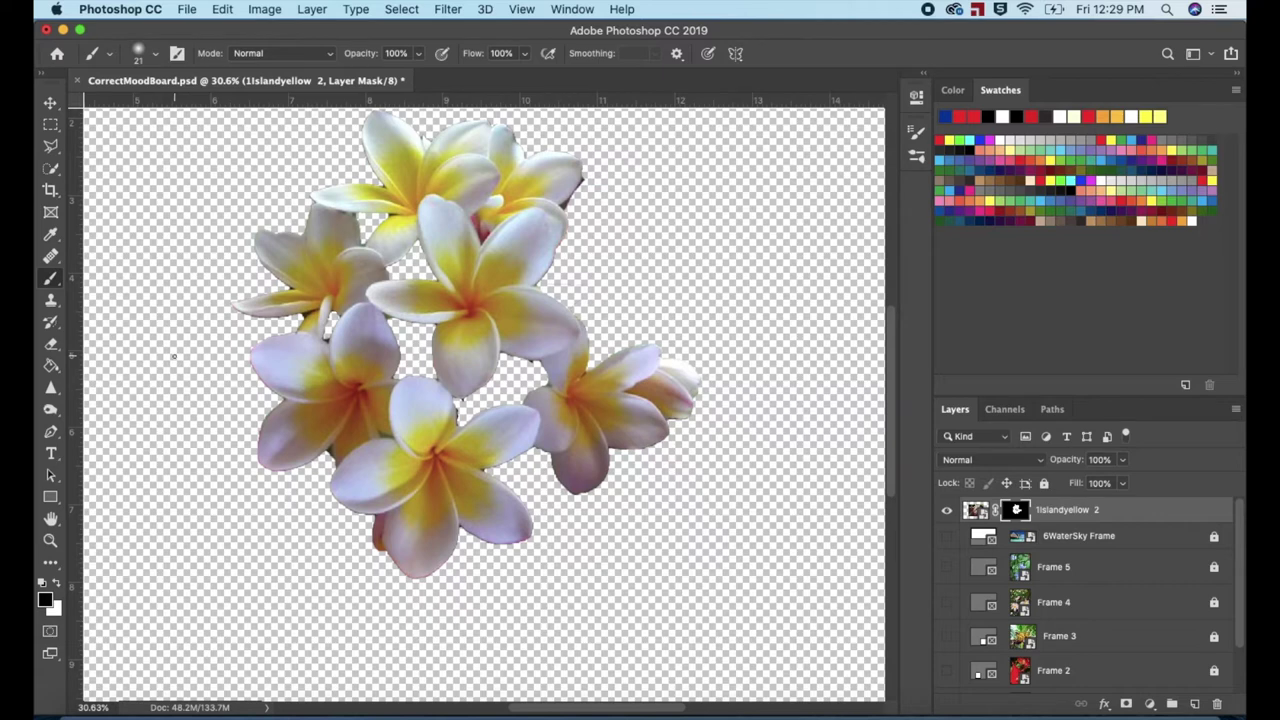
pyautogui.moveTo(174, 356)
pyautogui.mouseDown()
pyautogui.moveTo(170, 367)
pyautogui.moveTo(197, 358)
pyautogui.mouseUp()
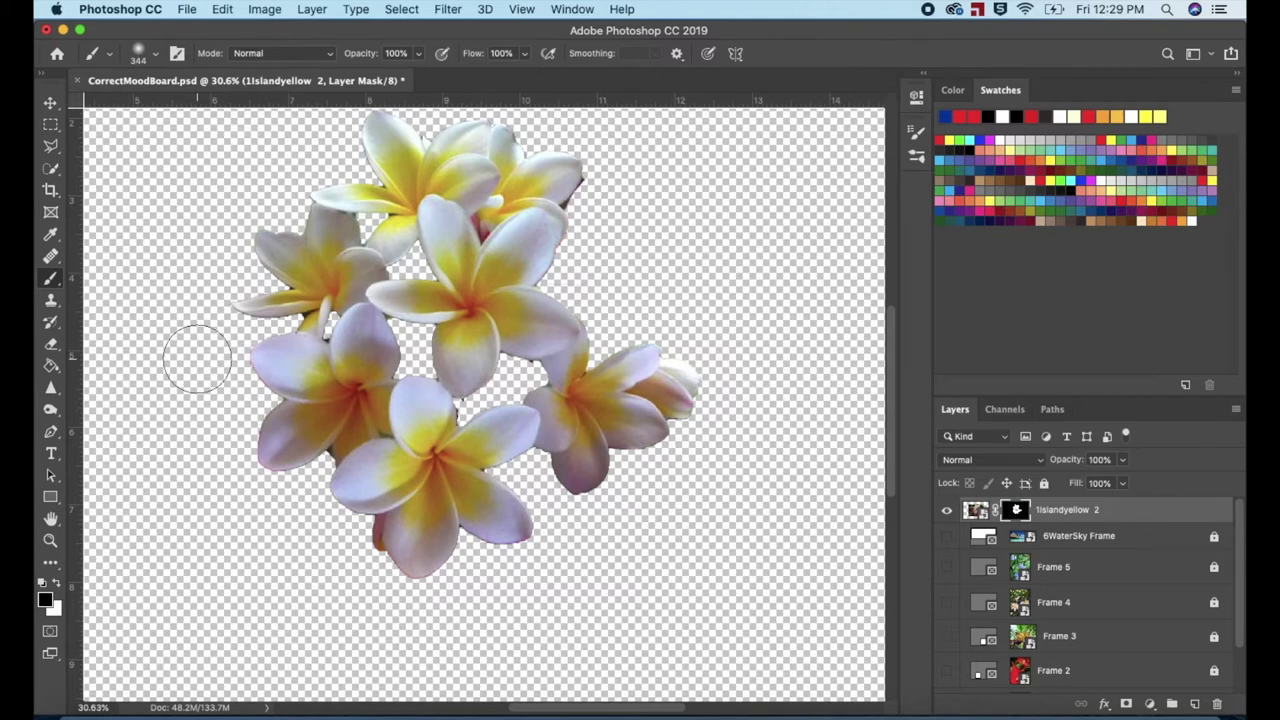
pyautogui.moveTo(197, 358)
pyautogui.mouseDown()
pyautogui.moveTo(166, 356)
pyautogui.moveTo(161, 374)
pyautogui.mouseUp()
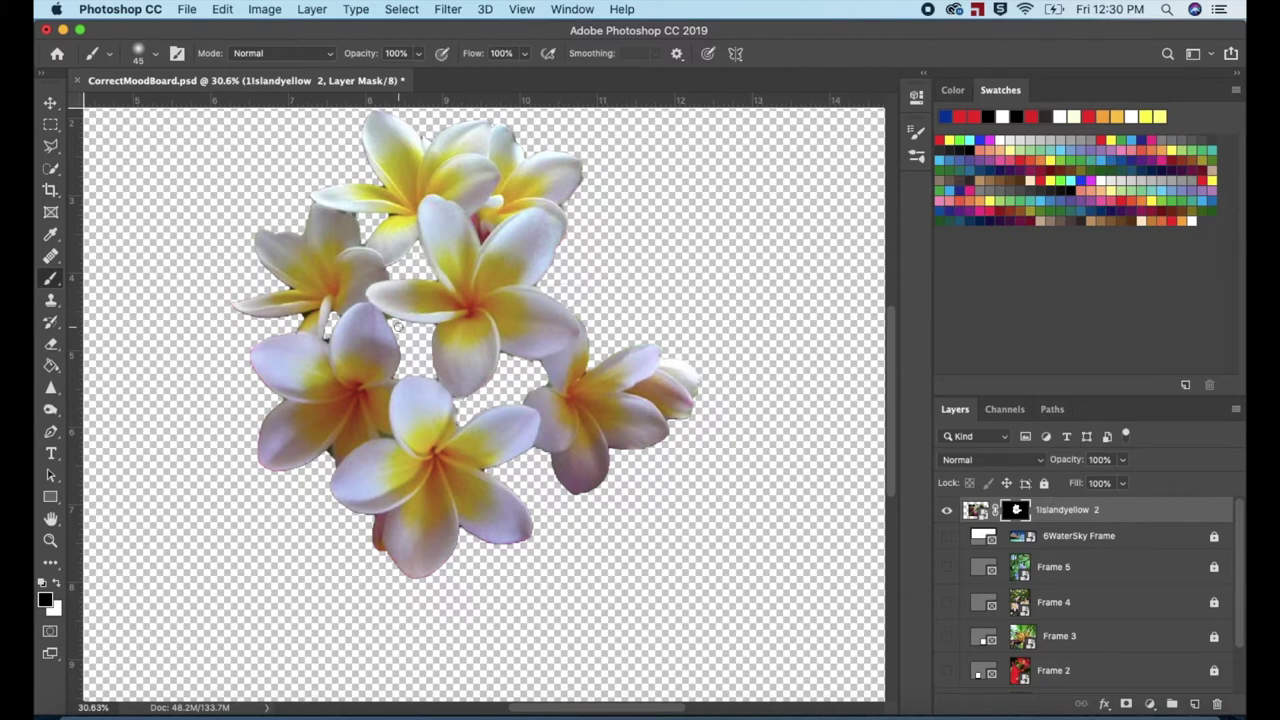
pyautogui.moveTo(398, 326); pyautogui.dragTo(394, 320)
pyautogui.doubleClick(1015, 512)
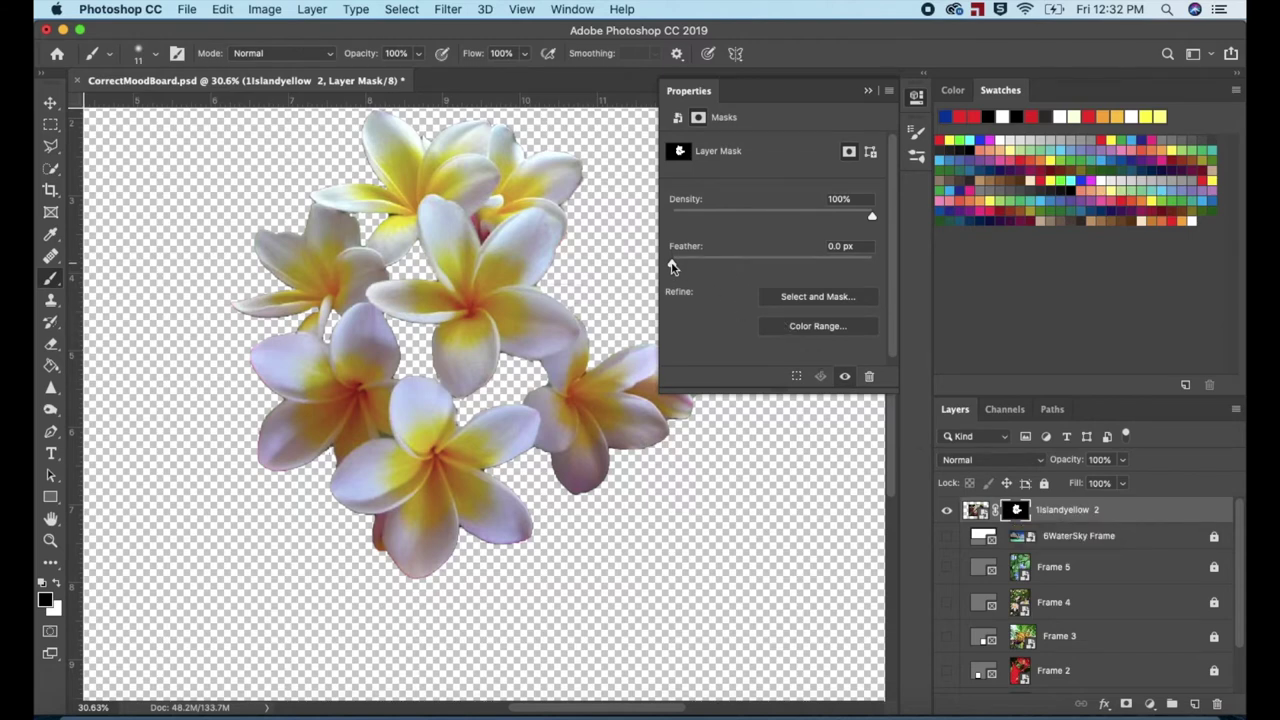
# Feather the plumeria mask by 5.9 px, then make all layers visible again.
pyautogui.moveTo(672, 266); pyautogui.dragTo(732, 268)
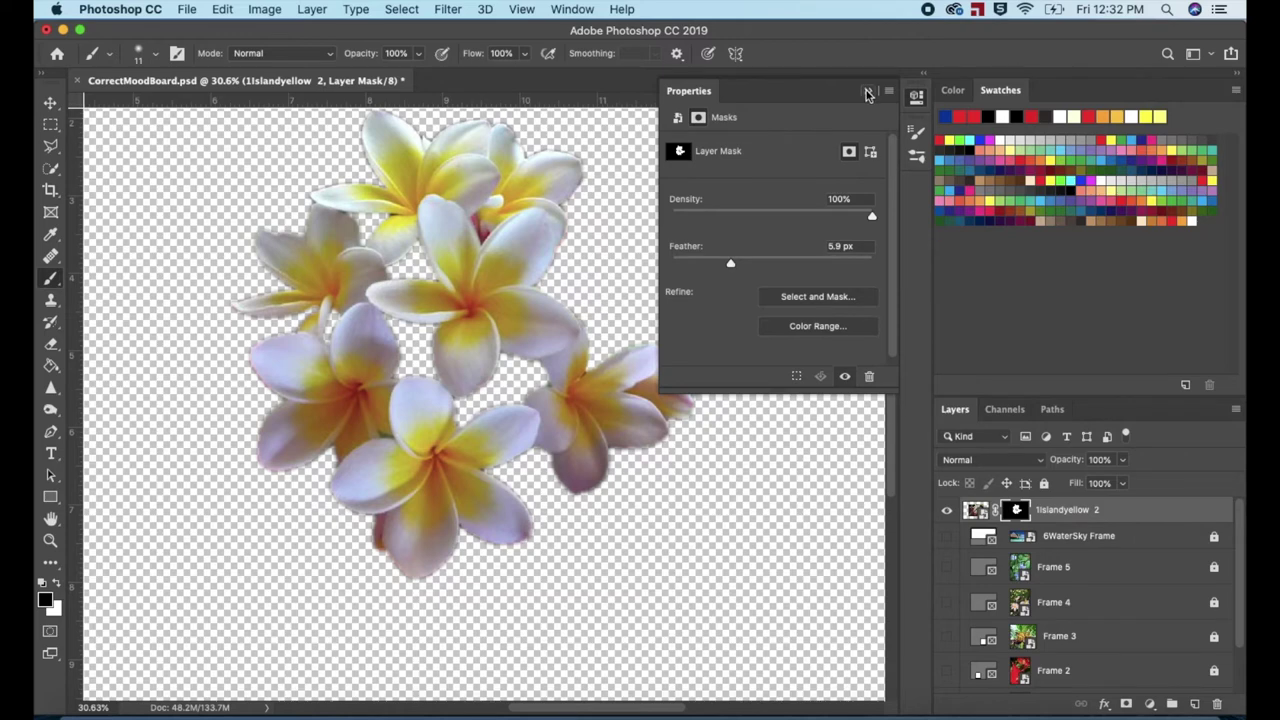
pyautogui.click(867, 92)
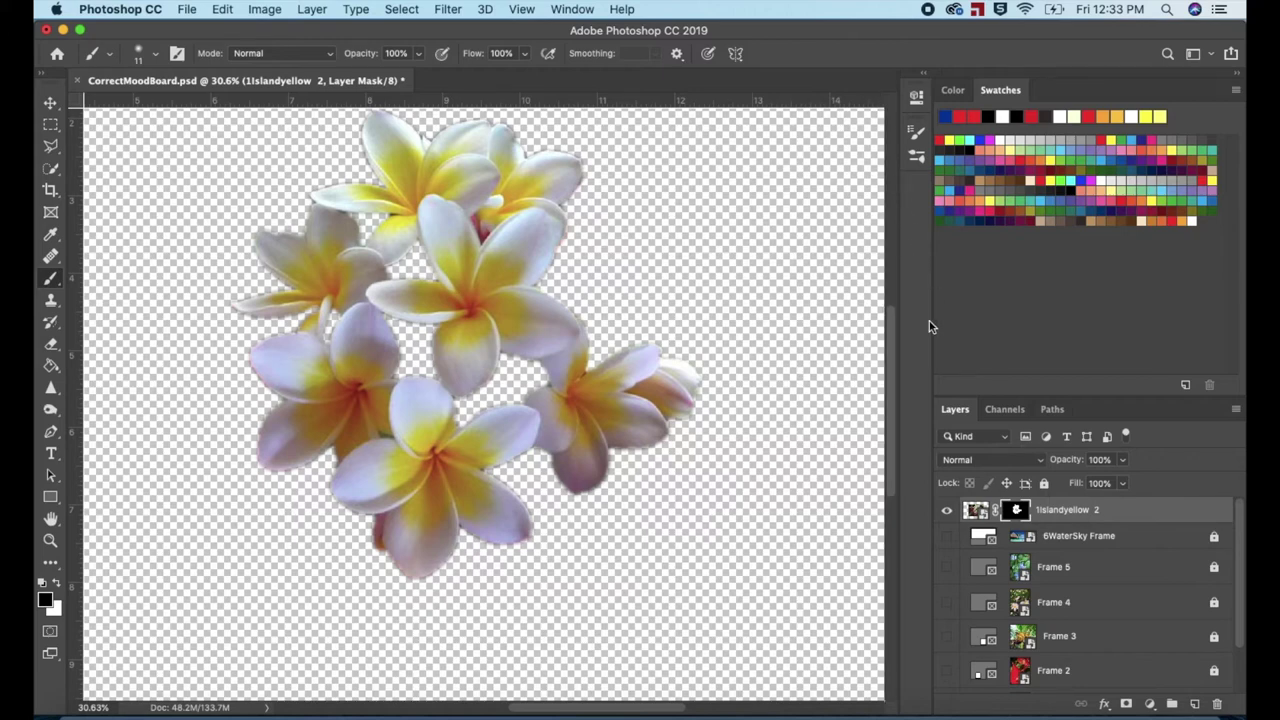
pyautogui.keyDown('alt'); pyautogui.click(947, 511); pyautogui.keyUp('alt')
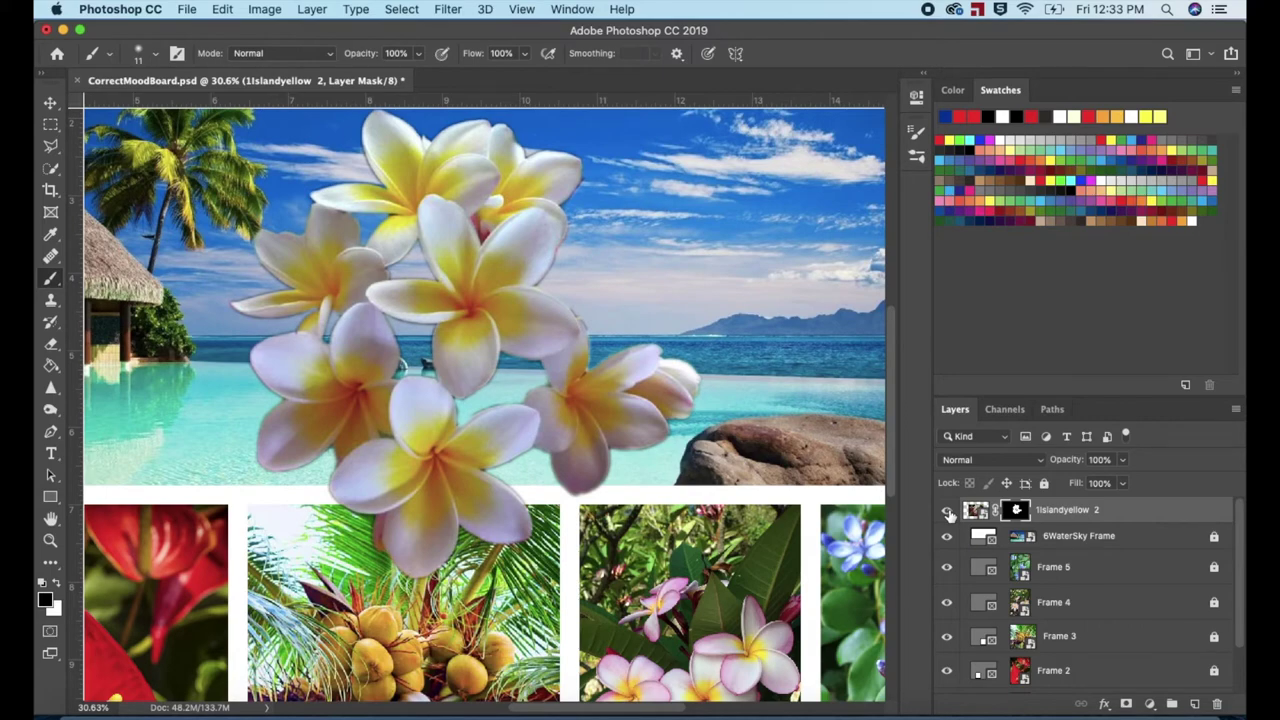
# Fit the board on screen and scale the plumeria cluster down onto the beach photo's right edge.
pyautogui.press('super+0')
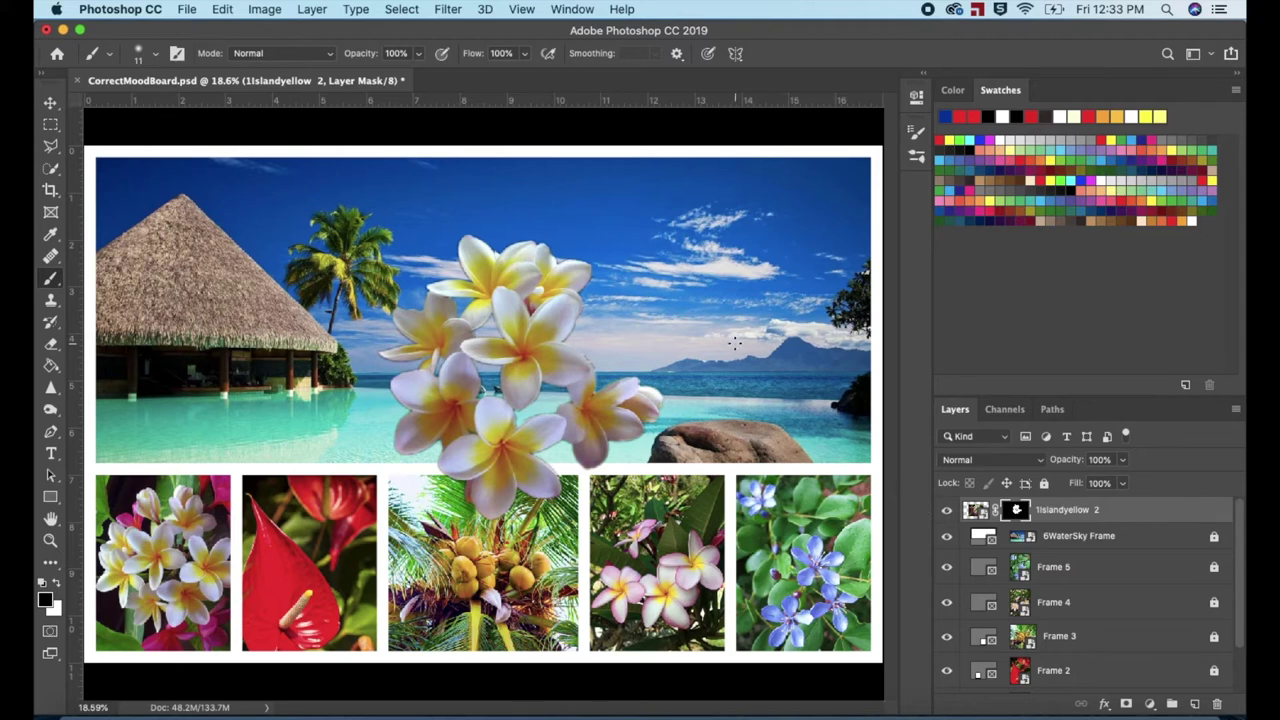
pyautogui.press('v')
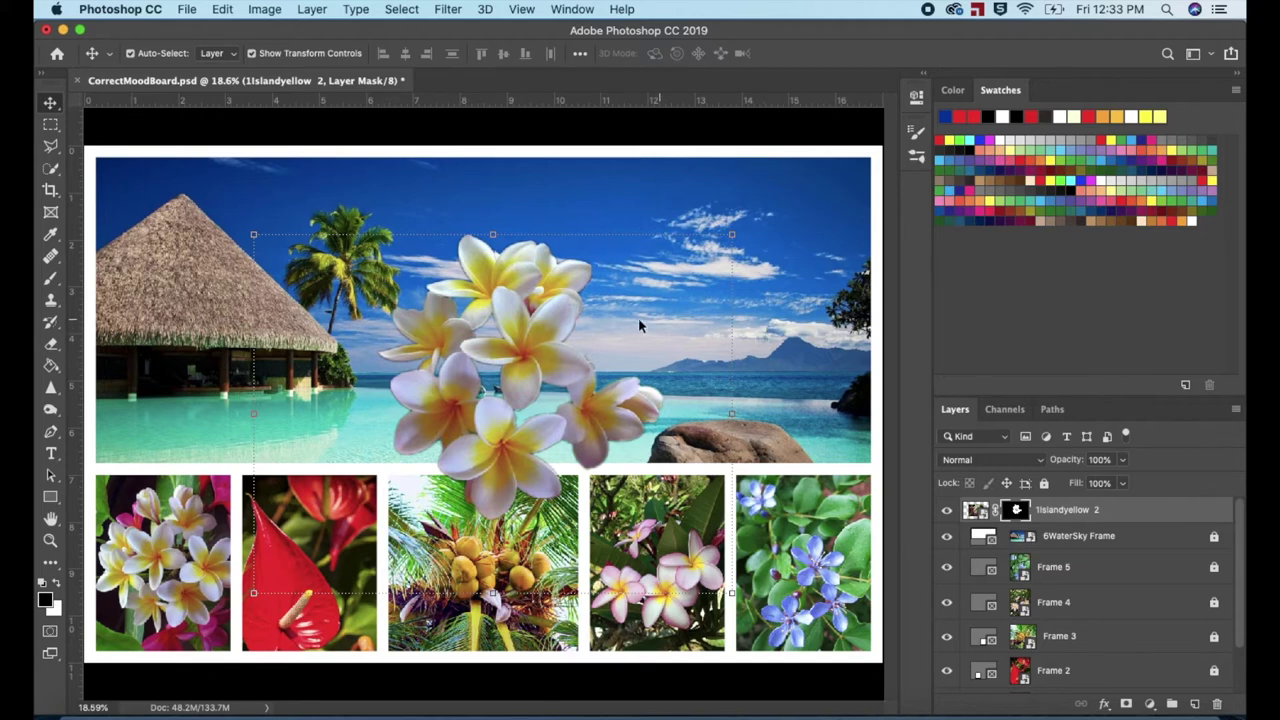
pyautogui.moveTo(548, 325); pyautogui.dragTo(739, 312)
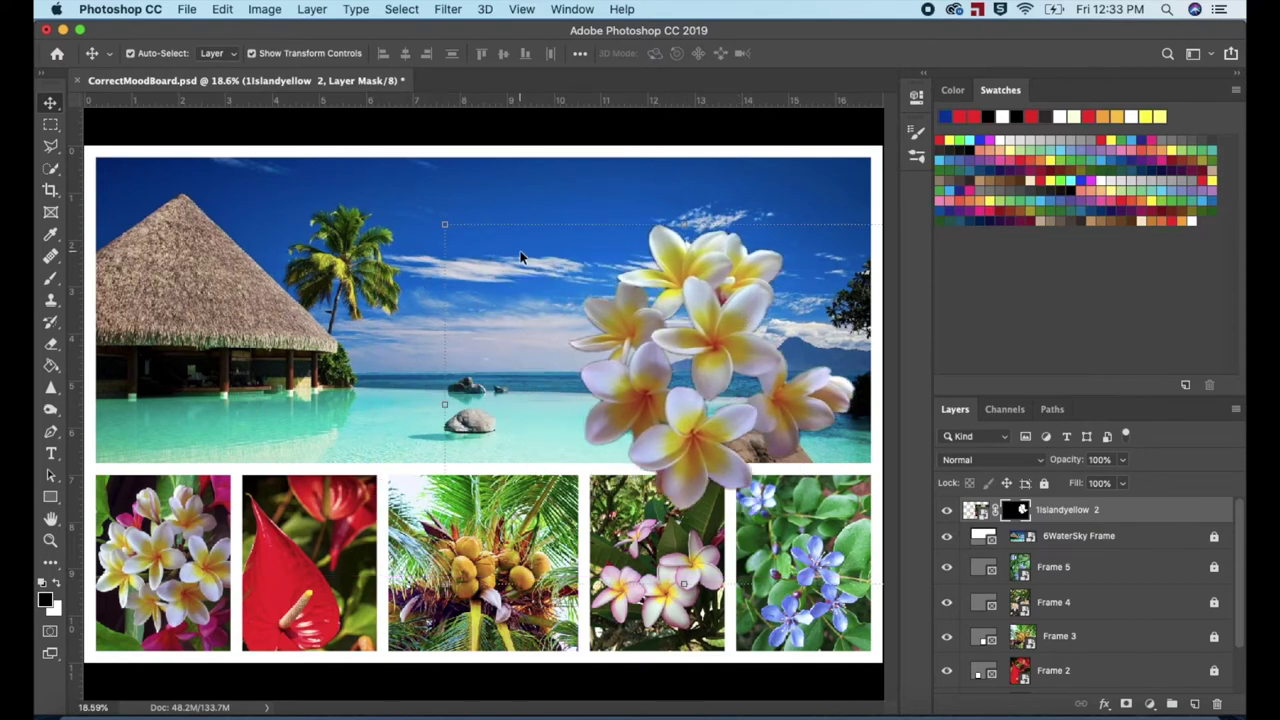
pyautogui.moveTo(447, 222); pyautogui.dragTo(591, 307)
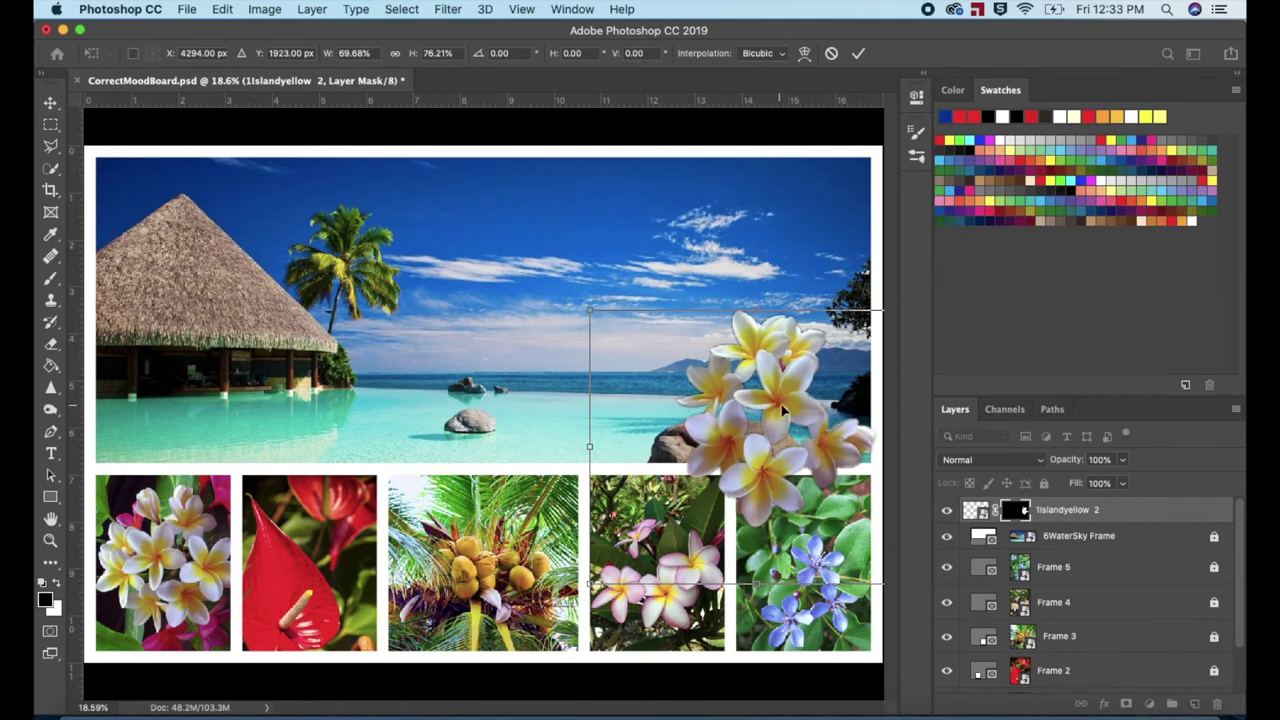
pyautogui.moveTo(786, 411); pyautogui.dragTo(728, 372)
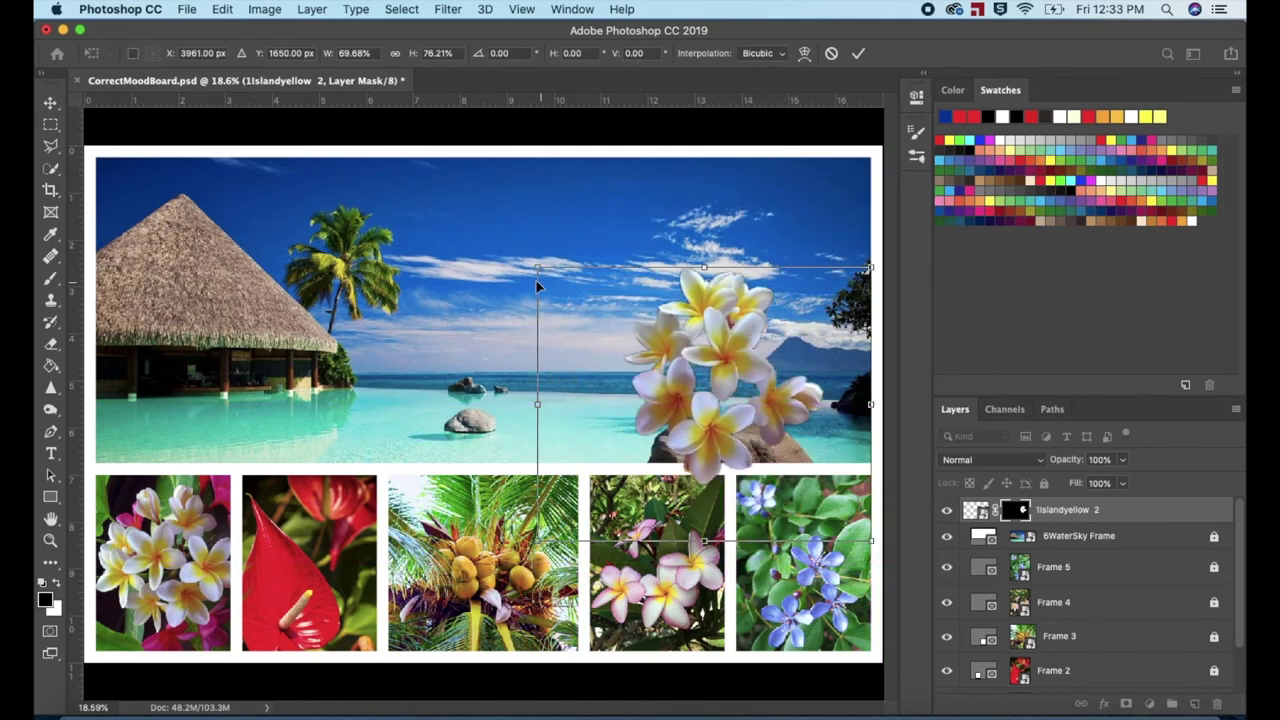
pyautogui.moveTo(537, 277); pyautogui.dragTo(577, 297)
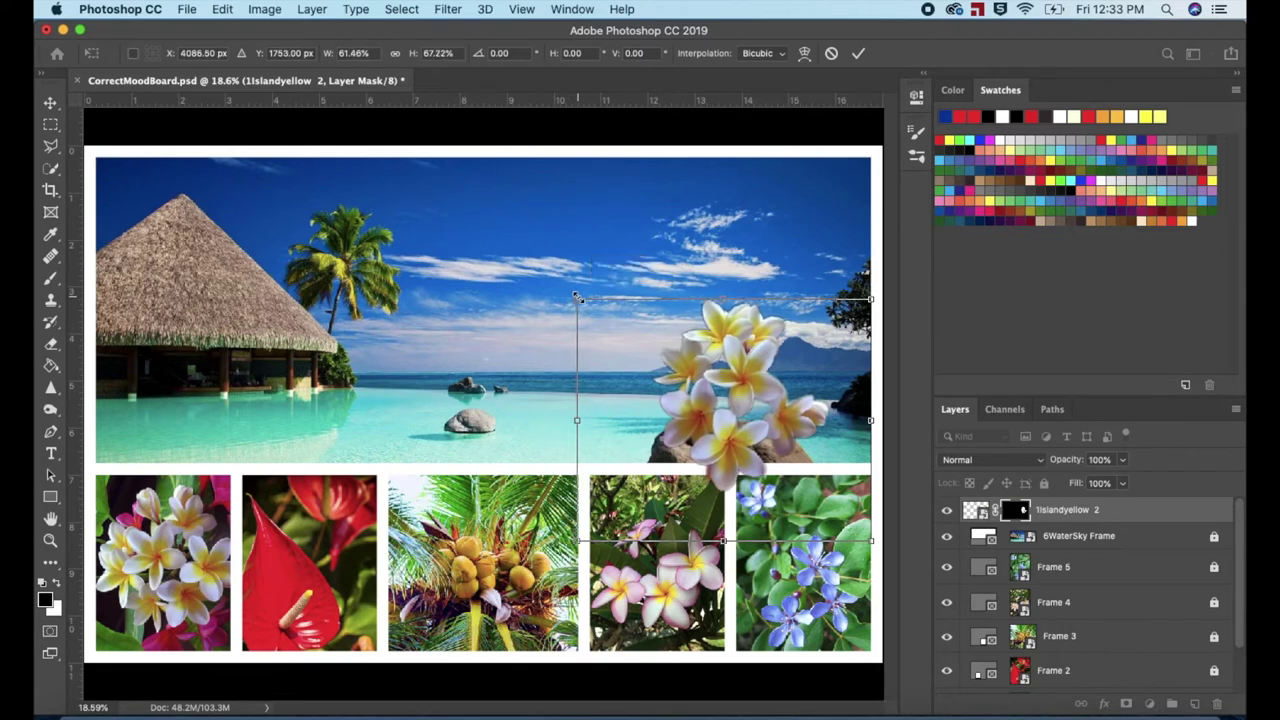
pyautogui.press('Return')
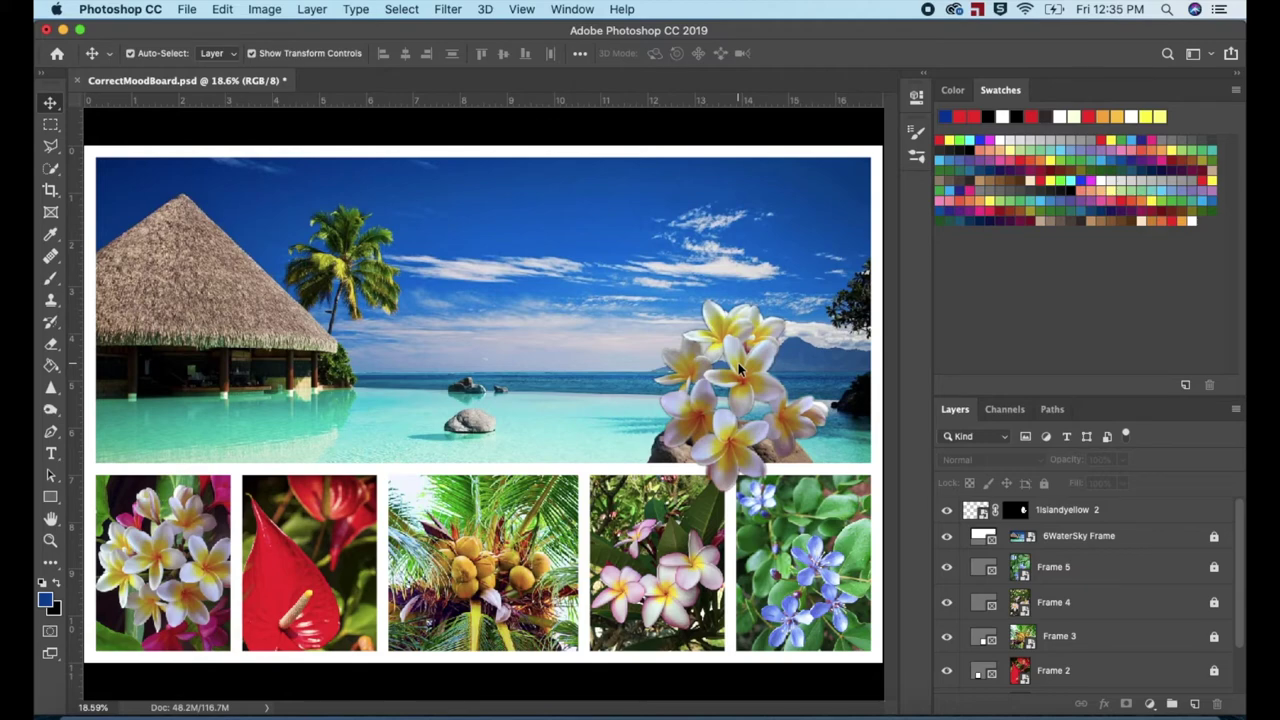
# Make copies of the plumeria cluster placed up-right, lower-left, lower-right and further left.
pyautogui.moveTo(740, 370); pyautogui.dragTo(664, 238)
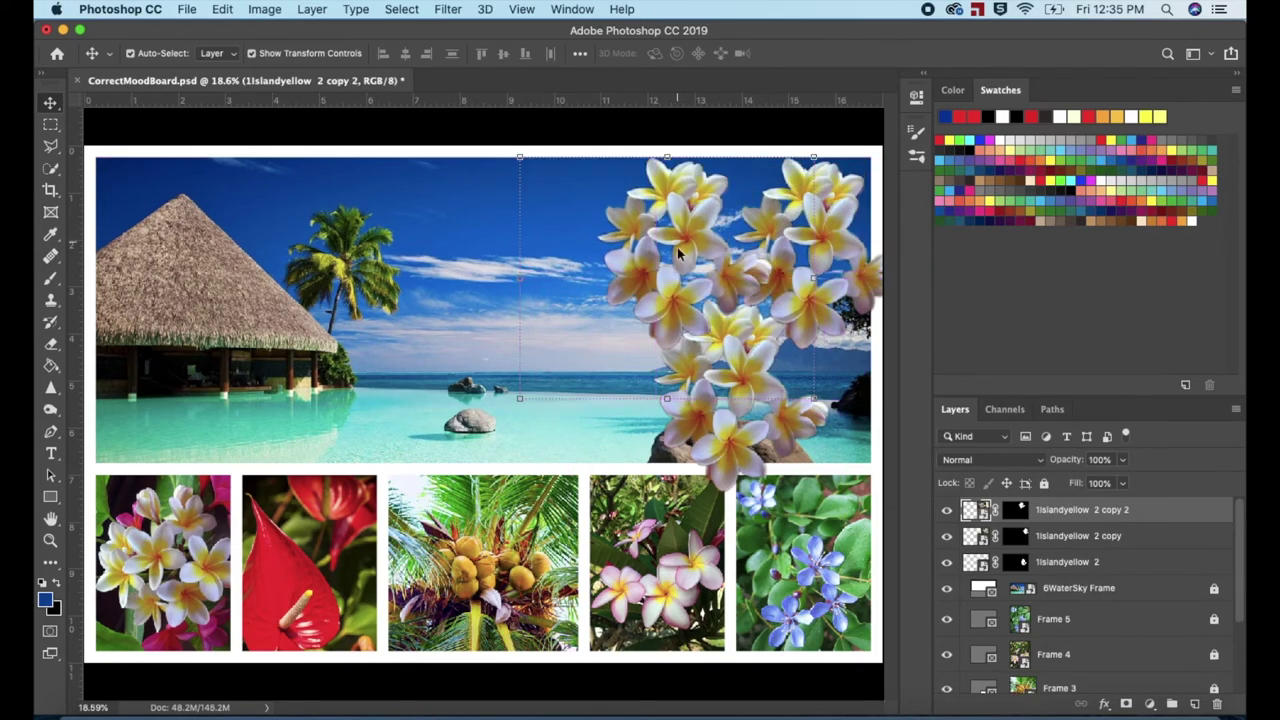
pyautogui.moveTo(667, 291); pyautogui.dragTo(622, 444)
pyautogui.moveTo(757, 398); pyautogui.dragTo(840, 420)
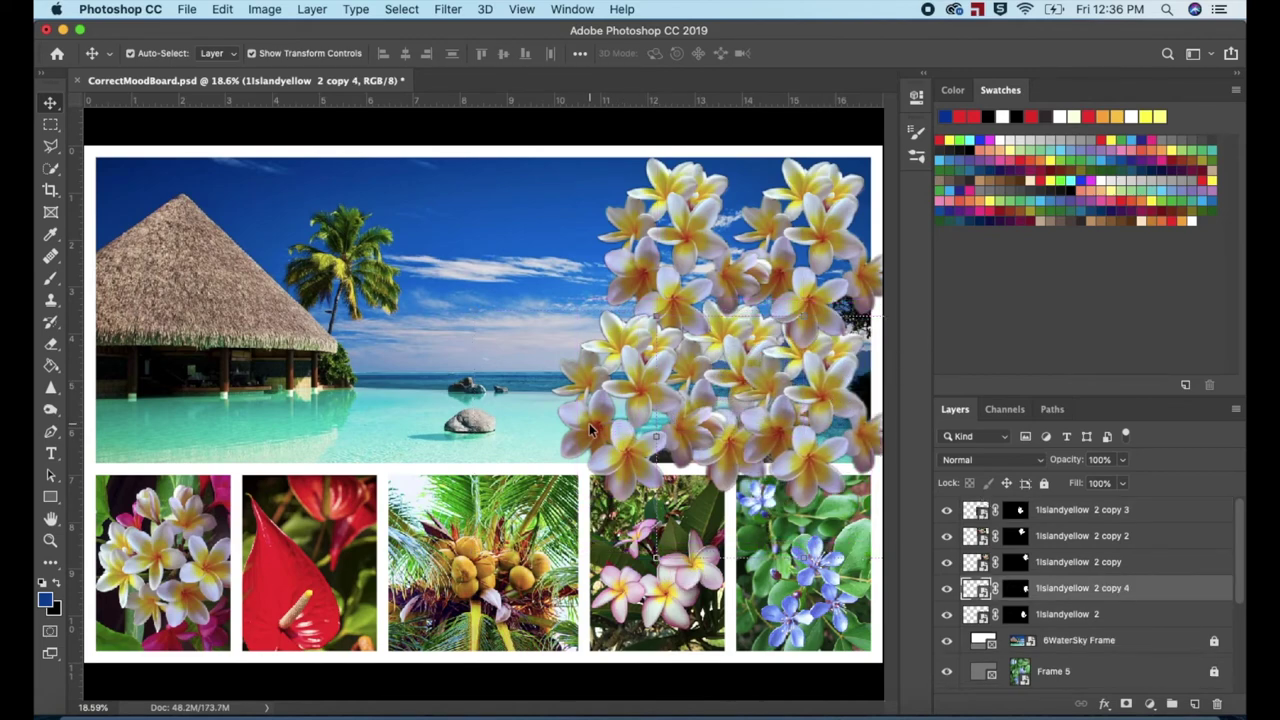
pyautogui.moveTo(588, 423); pyautogui.dragTo(494, 424)
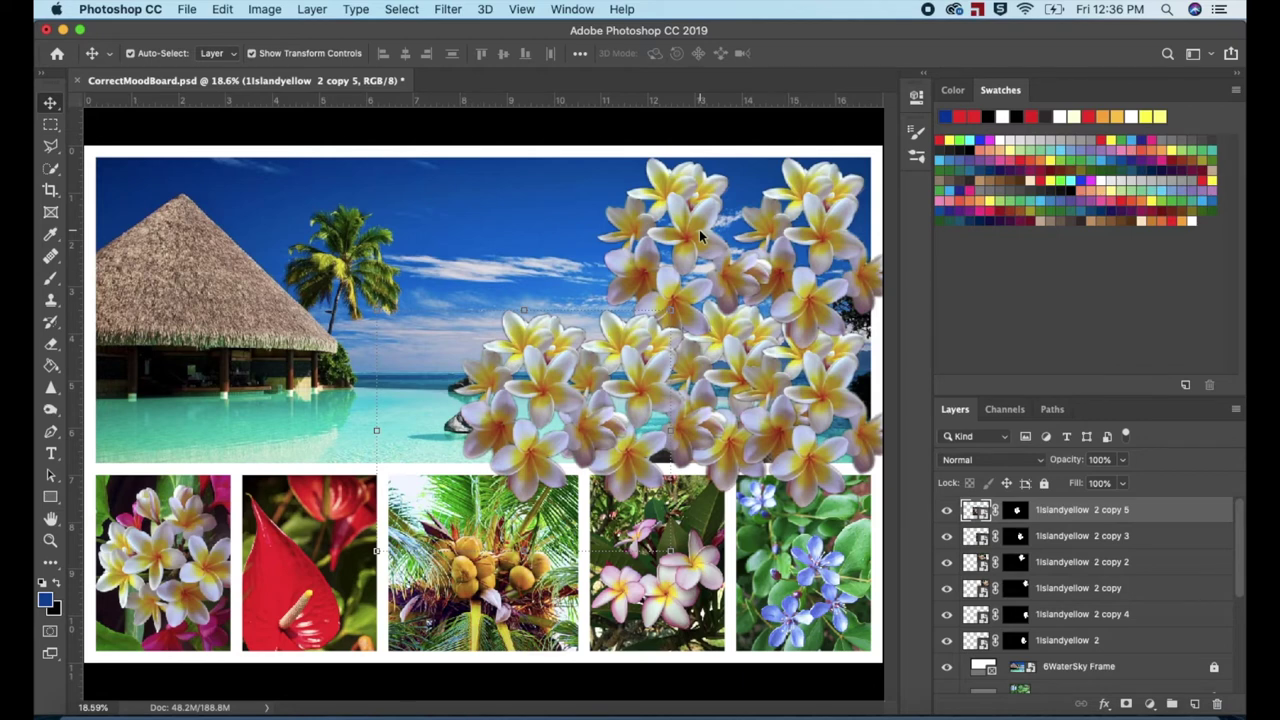
# Arrange the flower copies into one dense blossom mass, then hide copy 5.
pyautogui.moveTo(786, 224); pyautogui.dragTo(795, 218)
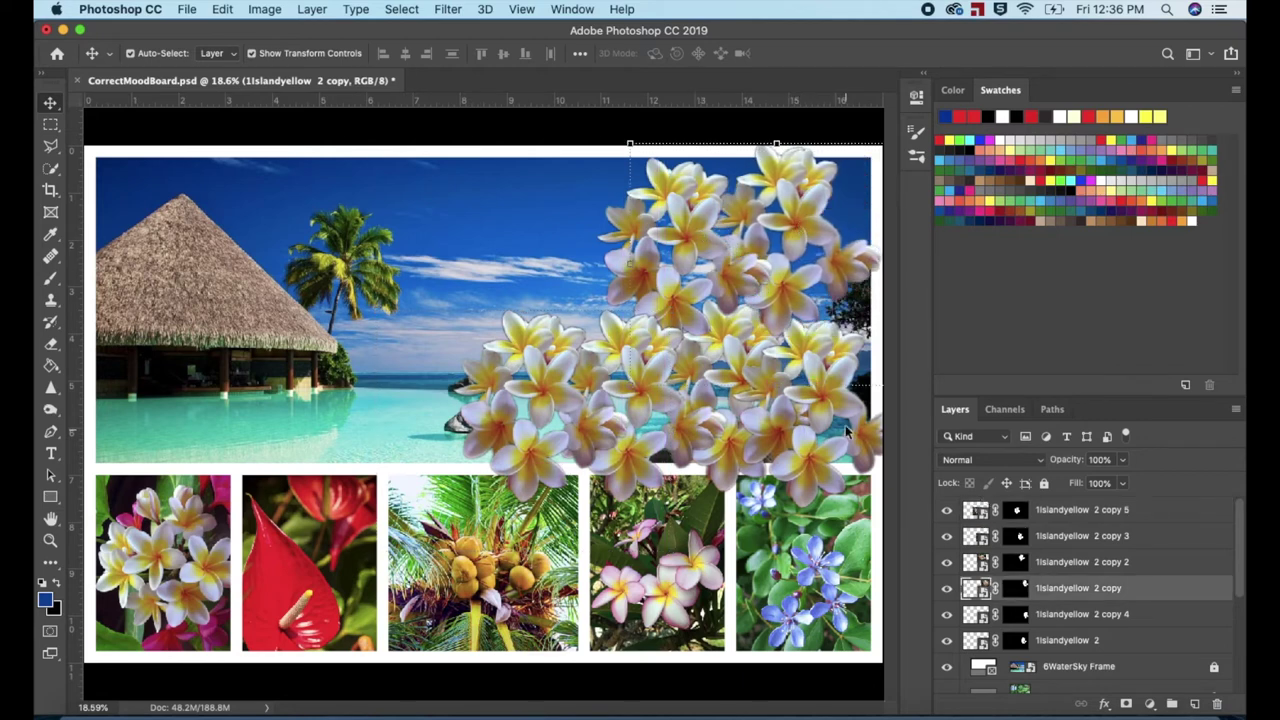
pyautogui.moveTo(805, 364); pyautogui.dragTo(792, 358)
pyautogui.click(541, 407)
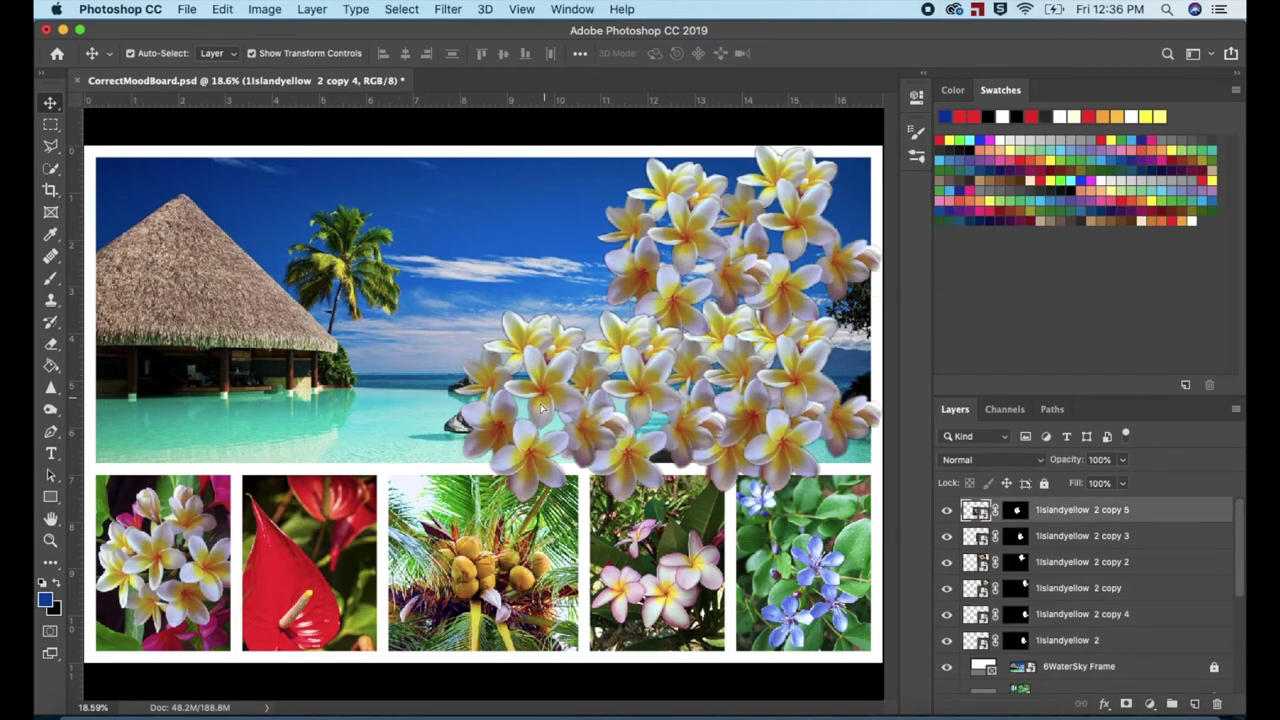
pyautogui.moveTo(541, 407); pyautogui.dragTo(548, 366)
pyautogui.moveTo(655, 380); pyautogui.dragTo(628, 388)
pyautogui.moveTo(805, 450); pyautogui.dragTo(548, 325)
pyautogui.moveTo(740, 470); pyautogui.dragTo(748, 483)
pyautogui.moveTo(550, 390); pyautogui.dragTo(565, 385)
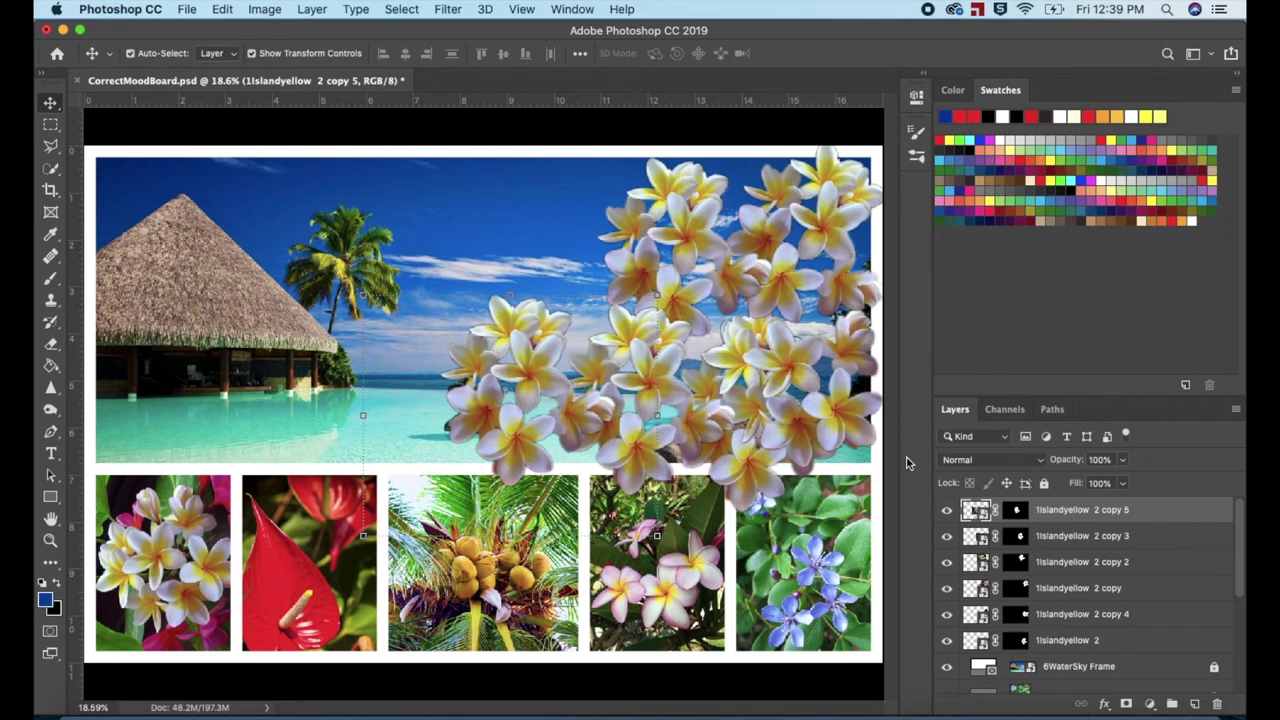
pyautogui.click(948, 511)
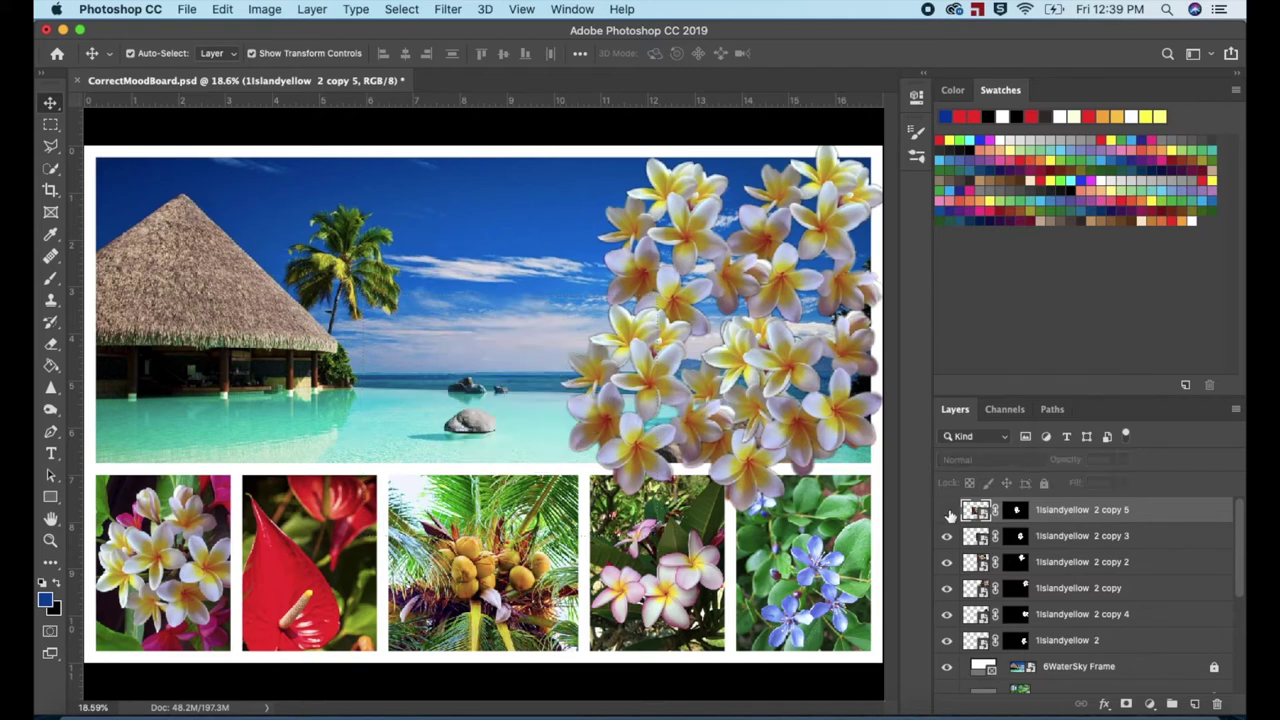
# Show copy 5 again and select the 1Islandyellow 2 copy and copy 2 layers together.
pyautogui.click(948, 511)
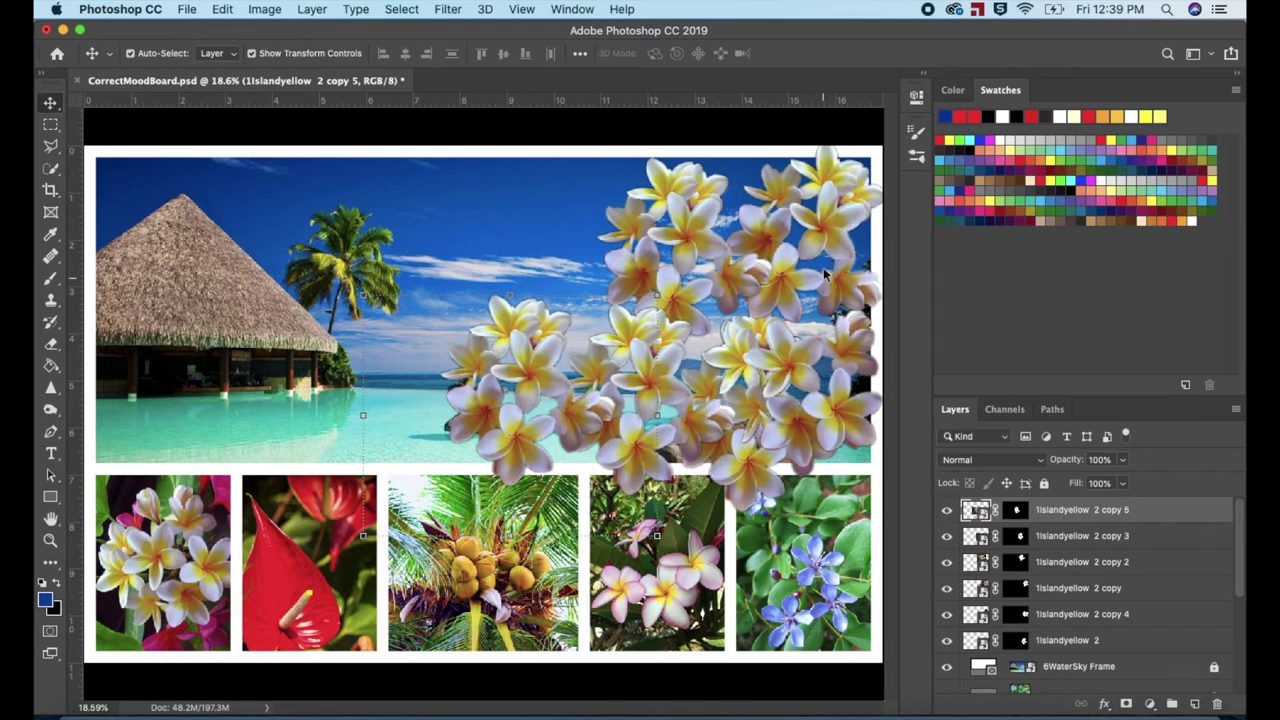
pyautogui.click(828, 236)
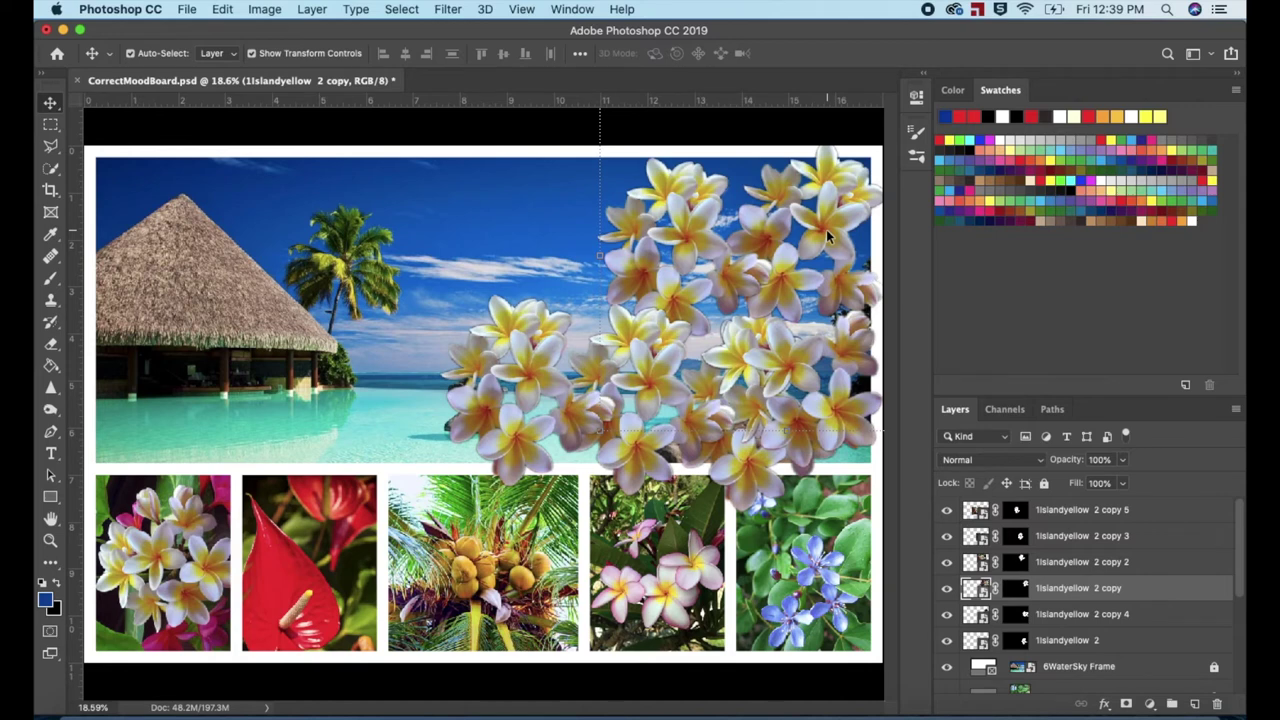
pyautogui.keyDown('shift'); pyautogui.click(704, 241); pyautogui.keyUp('shift')
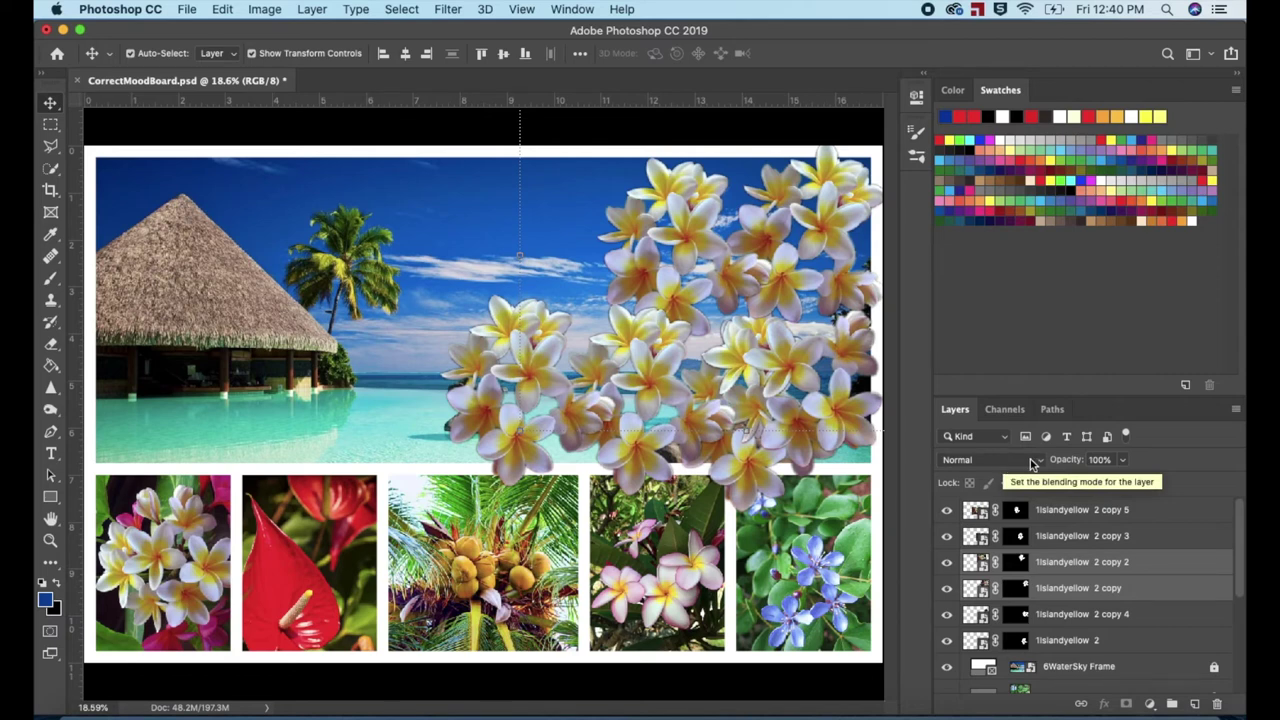
pyautogui.click(1042, 463)
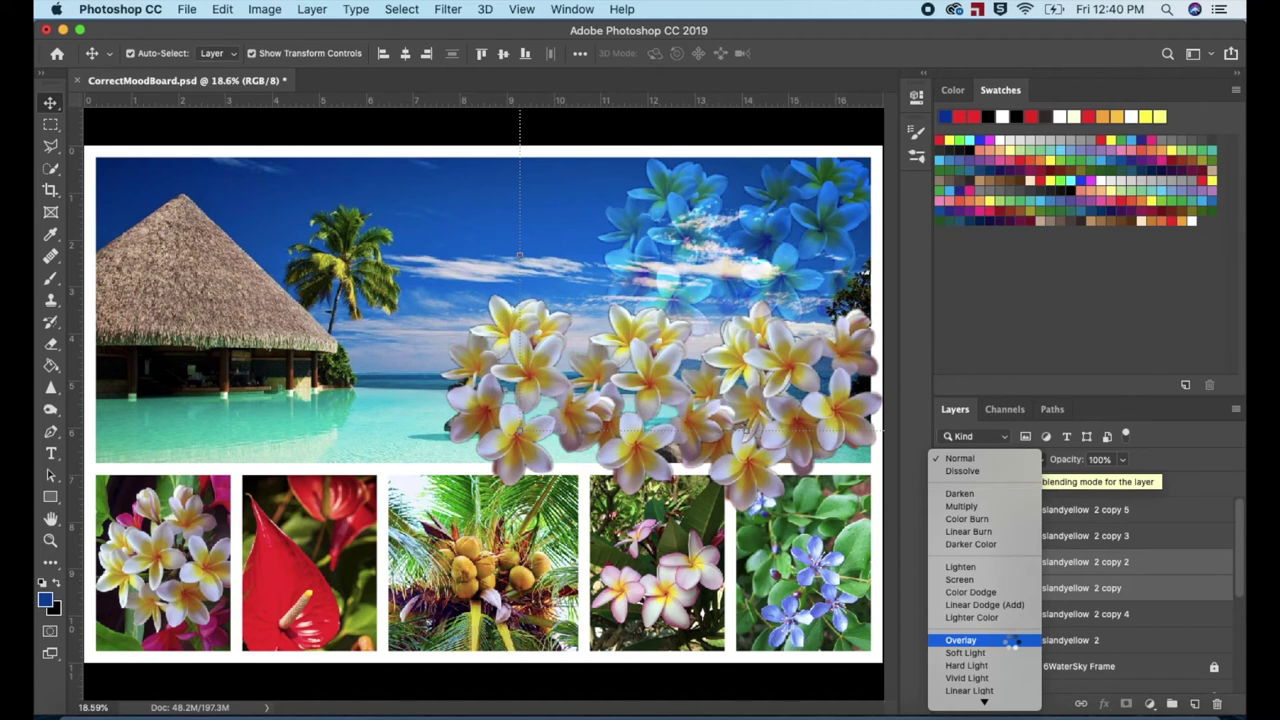
# Set the two selected flower copies to Overlay blend mode, then deselect.
pyautogui.click(960, 640)
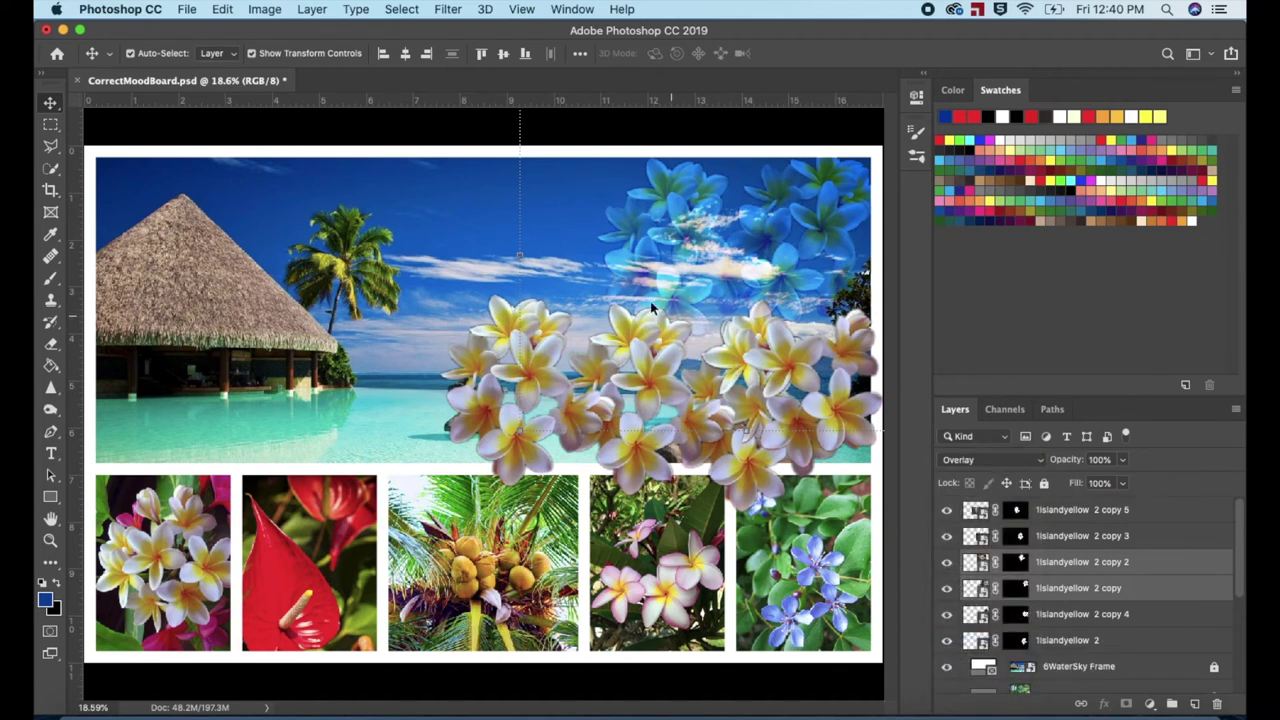
pyautogui.click(488, 240)
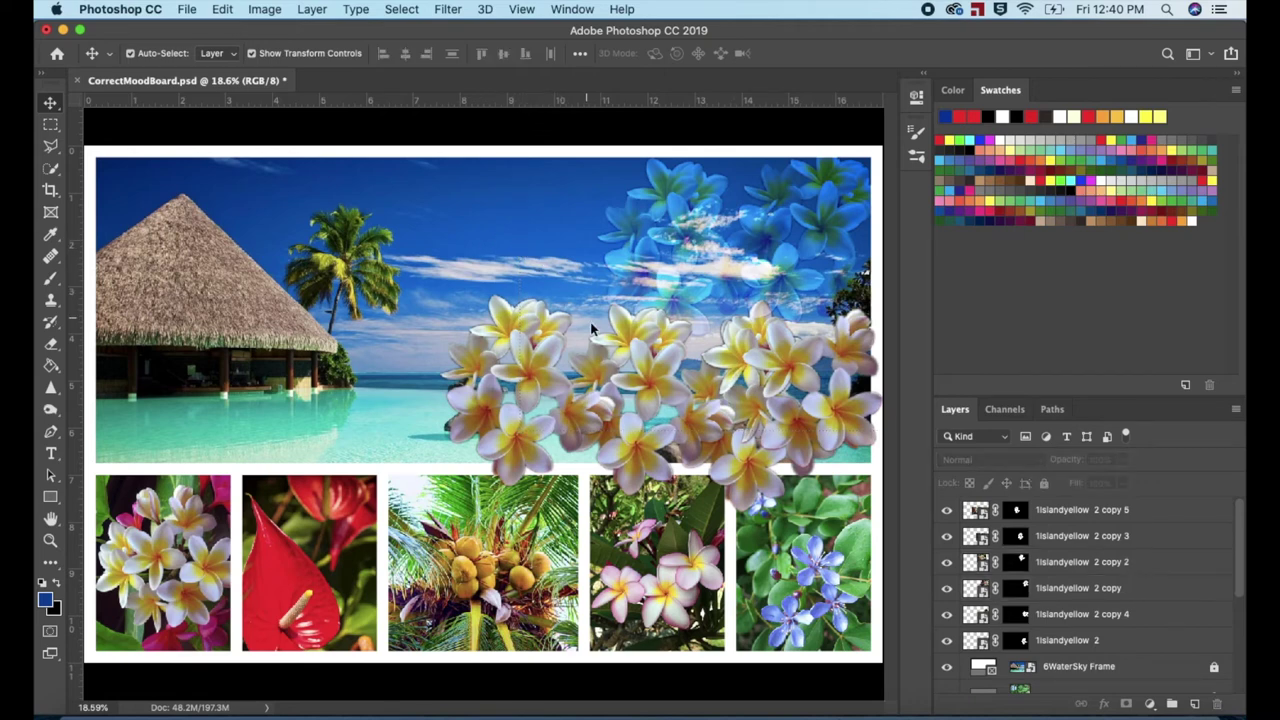
# Select the 1Islandyellow 2 copy 3 layer by picking its flowers on the canvas.
pyautogui.click(670, 386)
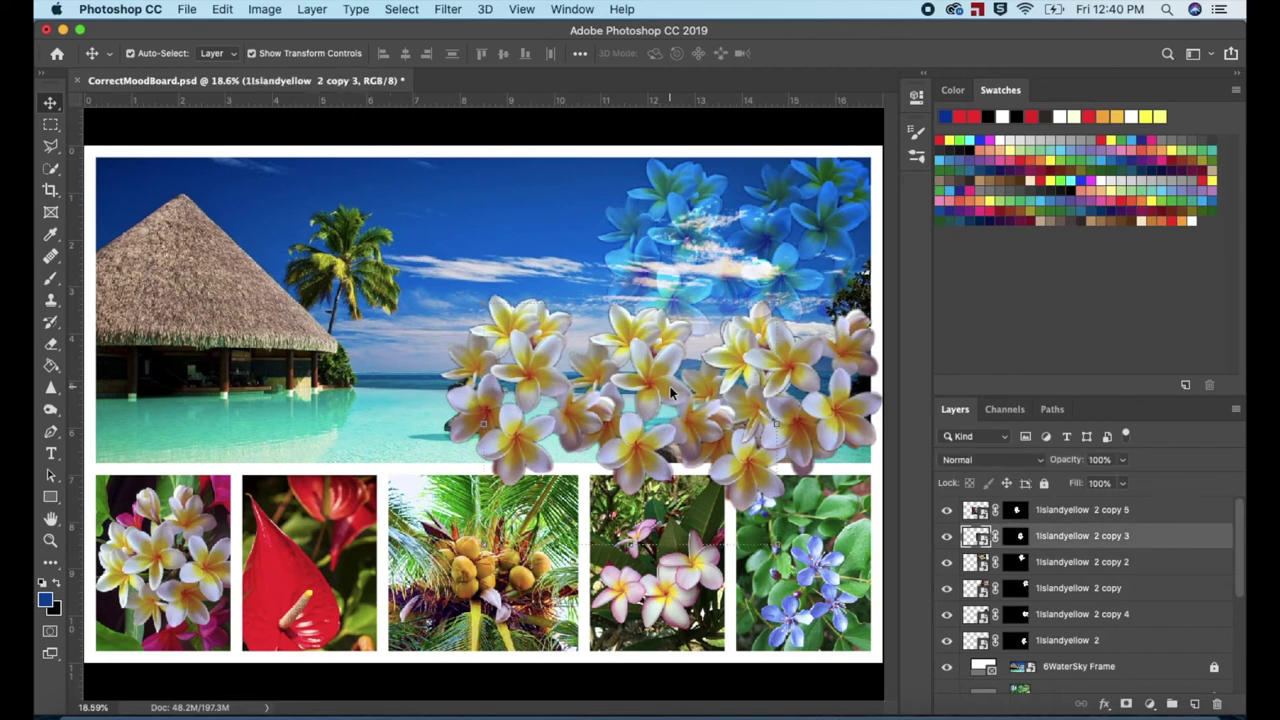
# Shift the hue of 1islandyellow 2 copy 3 by +57 with Hue/Saturation, turning the blossoms green.
pyautogui.press('super+u')
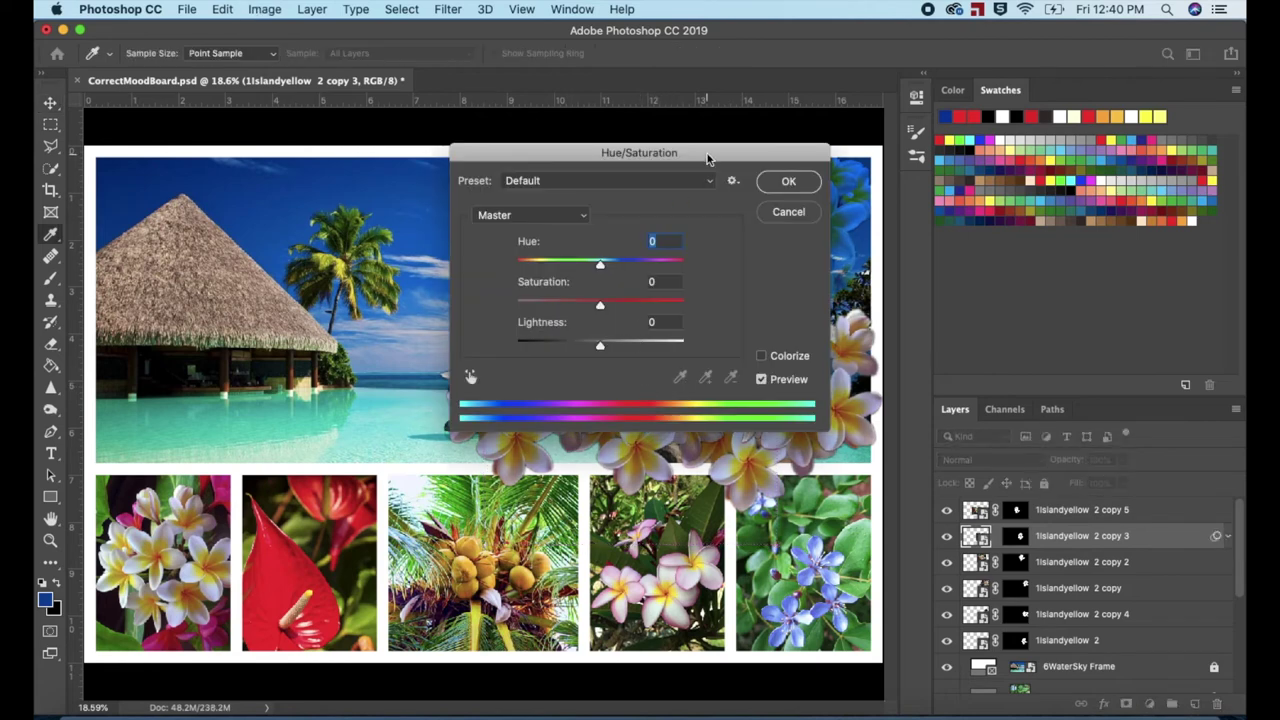
pyautogui.moveTo(706, 153); pyautogui.dragTo(872, 188)
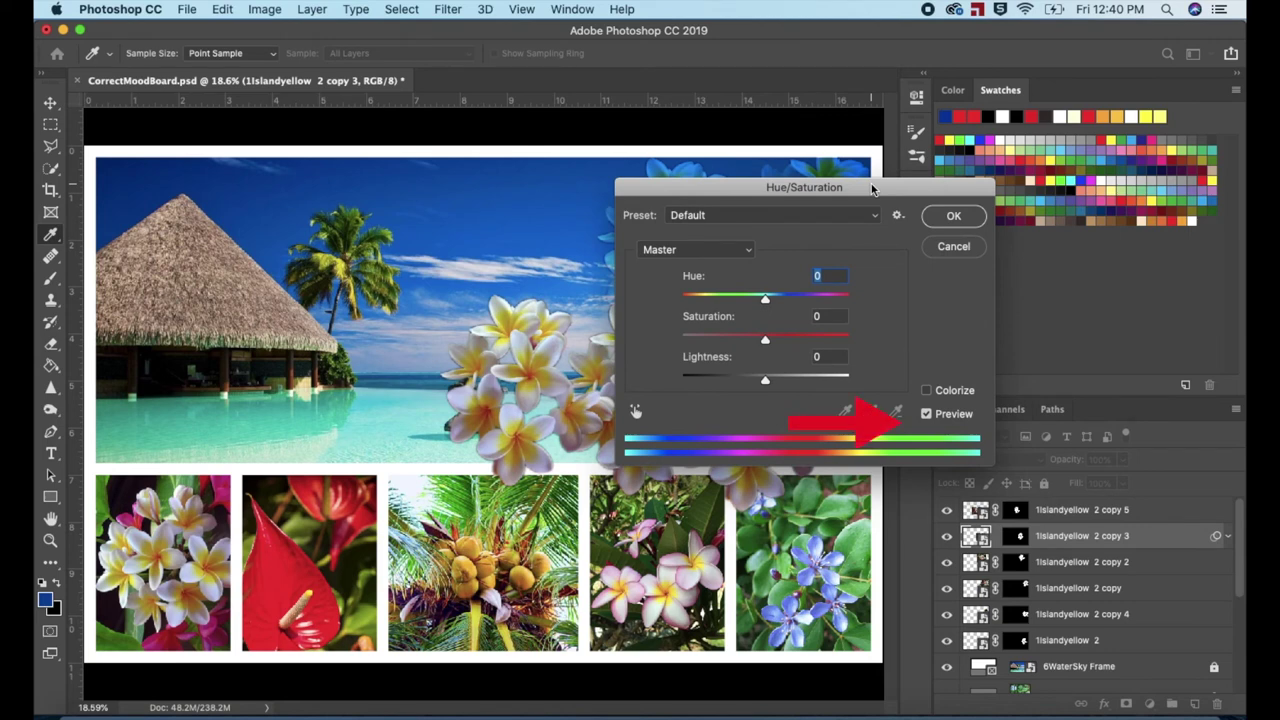
pyautogui.moveTo(872, 188); pyautogui.dragTo(1115, 214)
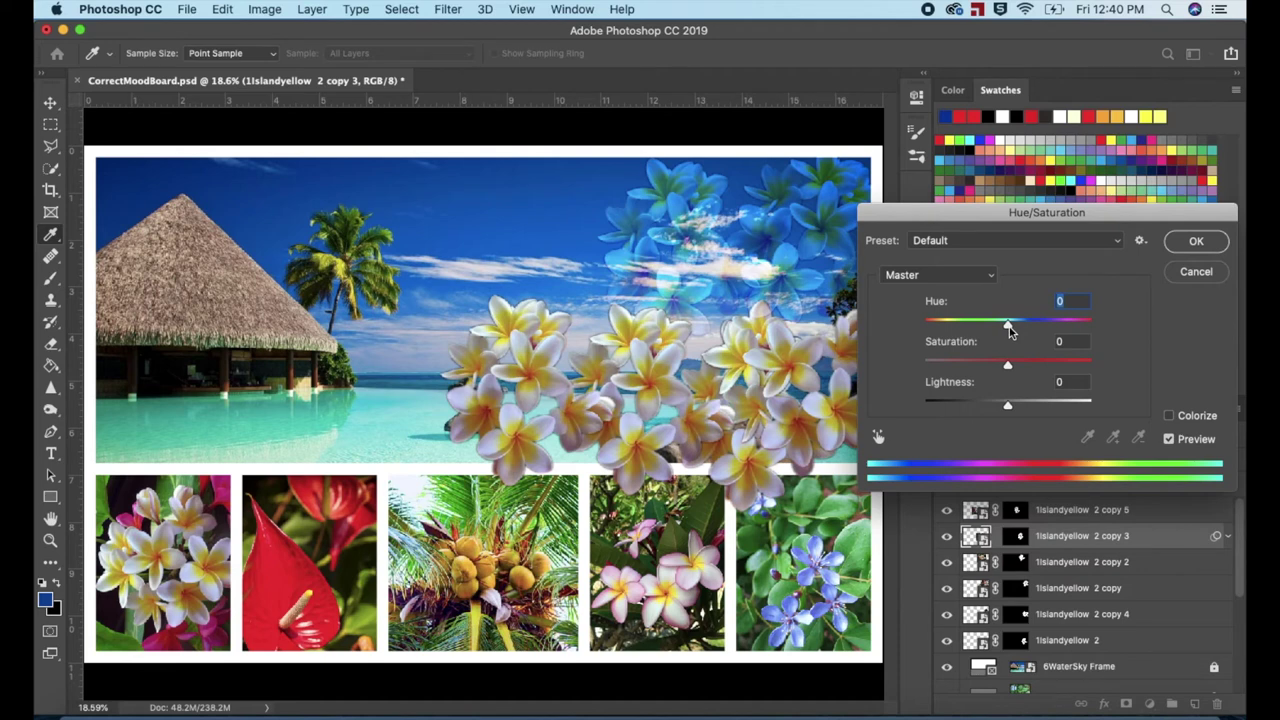
pyautogui.moveTo(1009, 331); pyautogui.dragTo(918, 330)
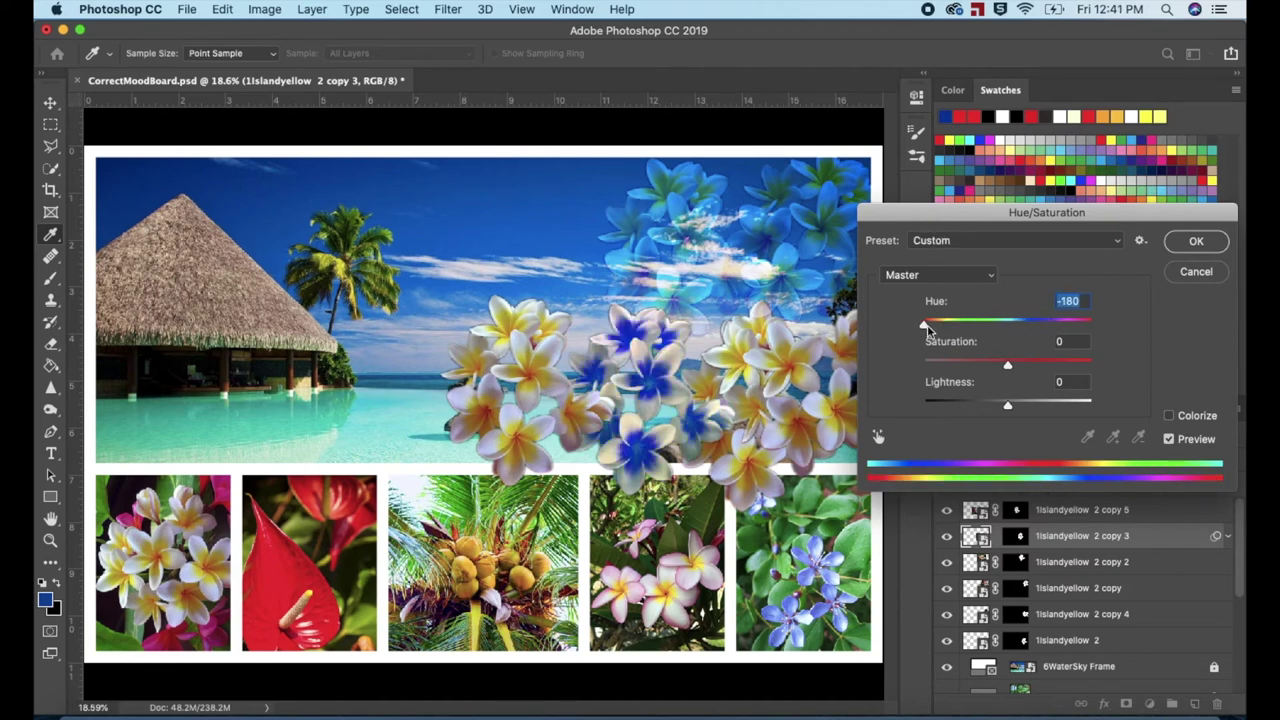
pyautogui.moveTo(918, 328); pyautogui.dragTo(1050, 327)
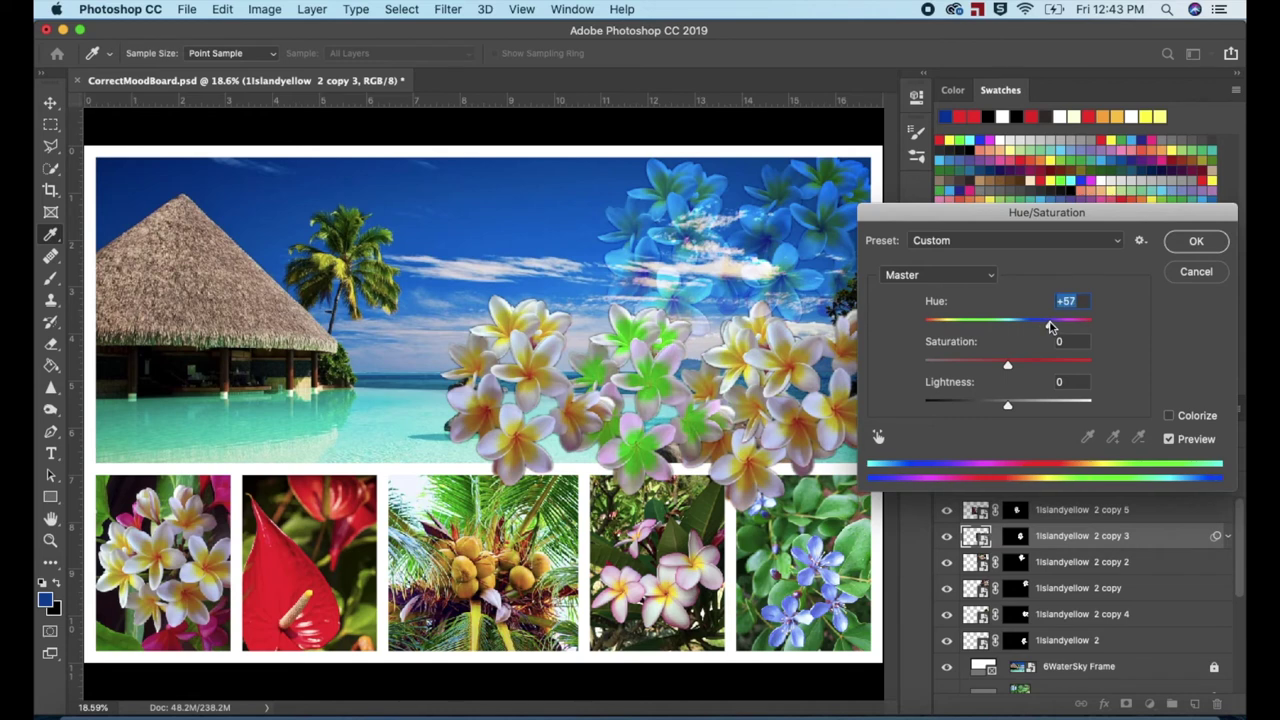
pyautogui.click(1196, 247)
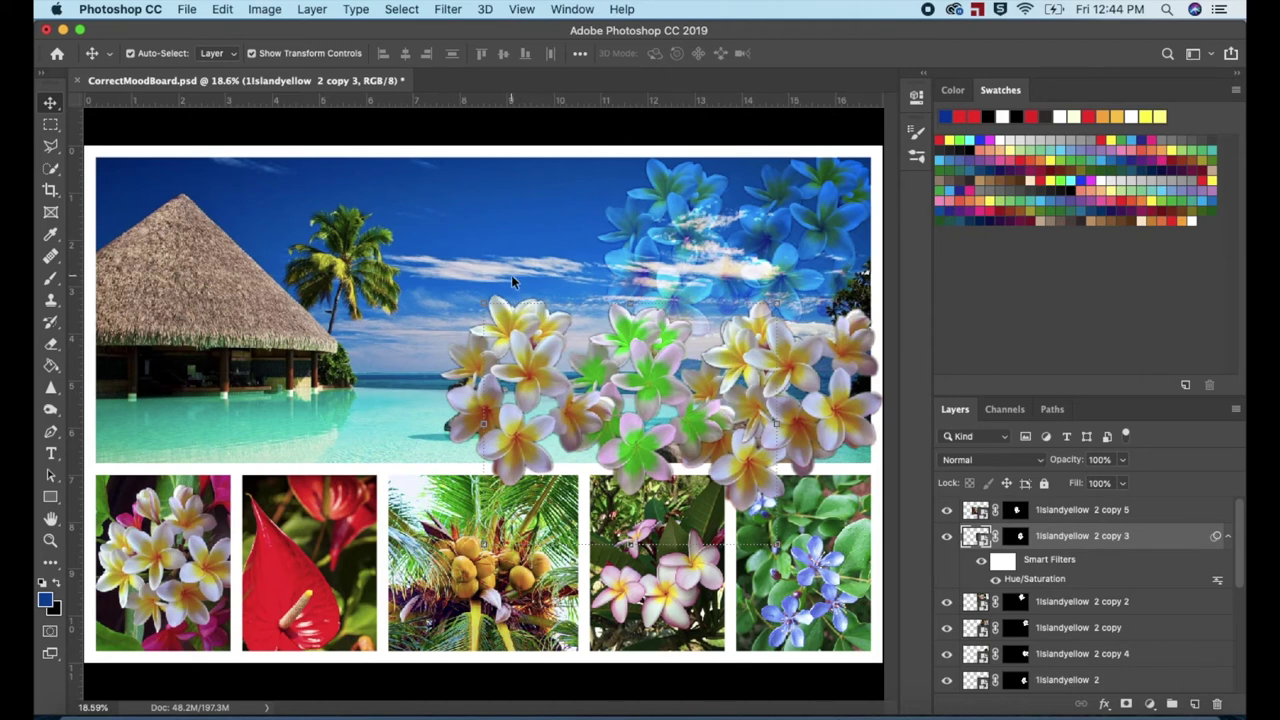
# Set the lower-left flower cluster (copy 5) to the Luminosity blend mode.
pyautogui.click(528, 355)
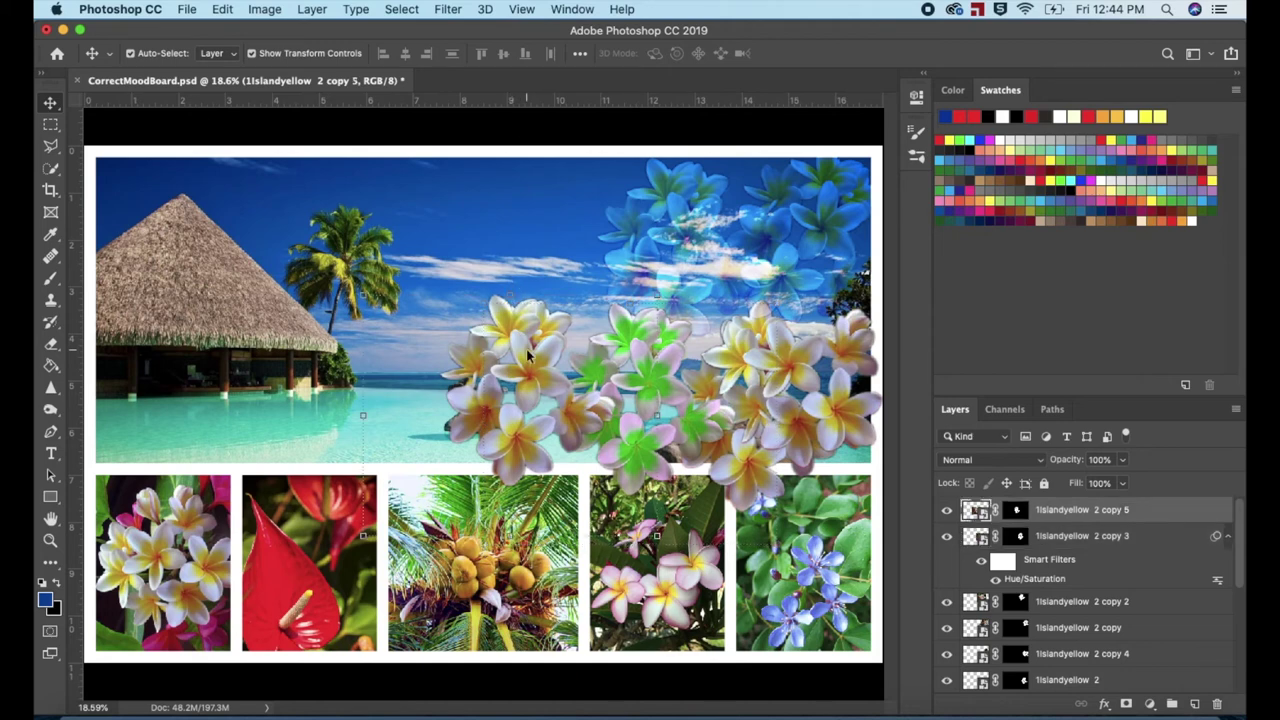
pyautogui.click(1040, 460)
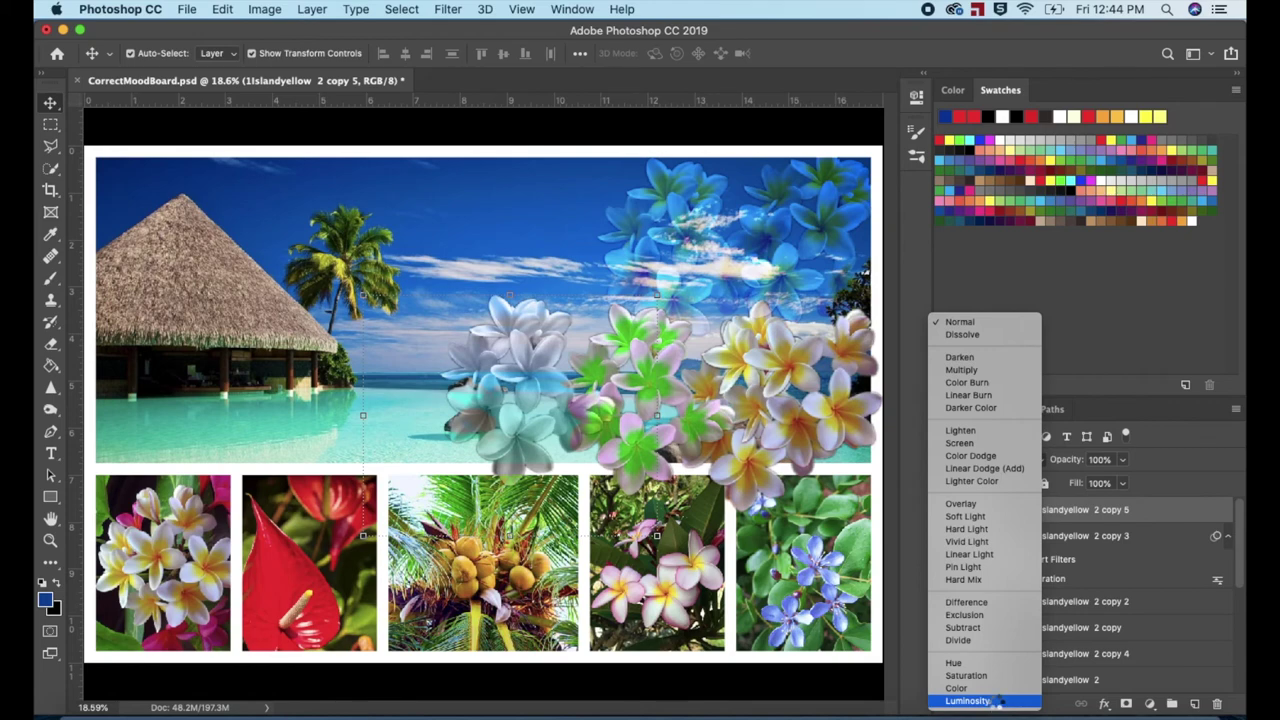
pyautogui.click(531, 213)
# Nudge the green and yellow flower clusters into new positions.
pyautogui.click(531, 213)
pyautogui.moveTo(661, 335); pyautogui.dragTo(695, 355)
pyautogui.moveTo(530, 375); pyautogui.dragTo(555, 385)
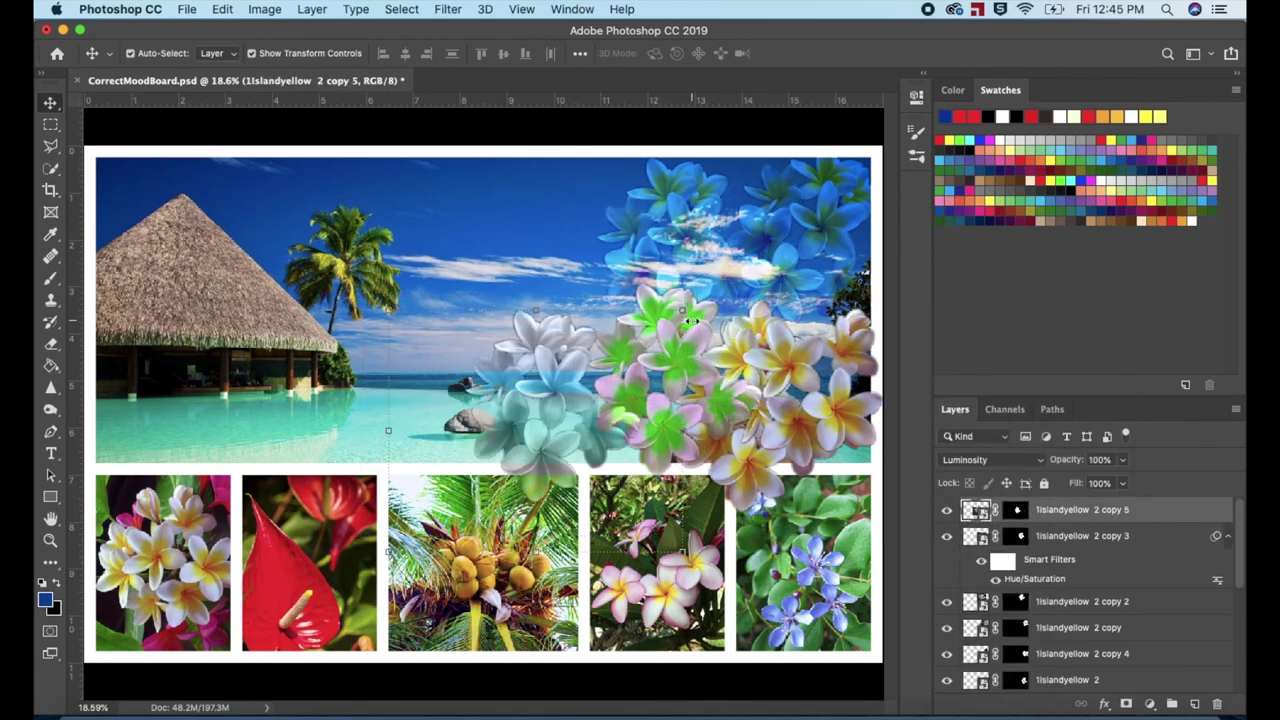
pyautogui.moveTo(800, 342)
pyautogui.mouseDown()
pyautogui.moveTo(814, 491)
pyautogui.moveTo(800, 348)
pyautogui.mouseUp()
# Duplicate the blue Overlay flower layer.
pyautogui.click(563, 201)
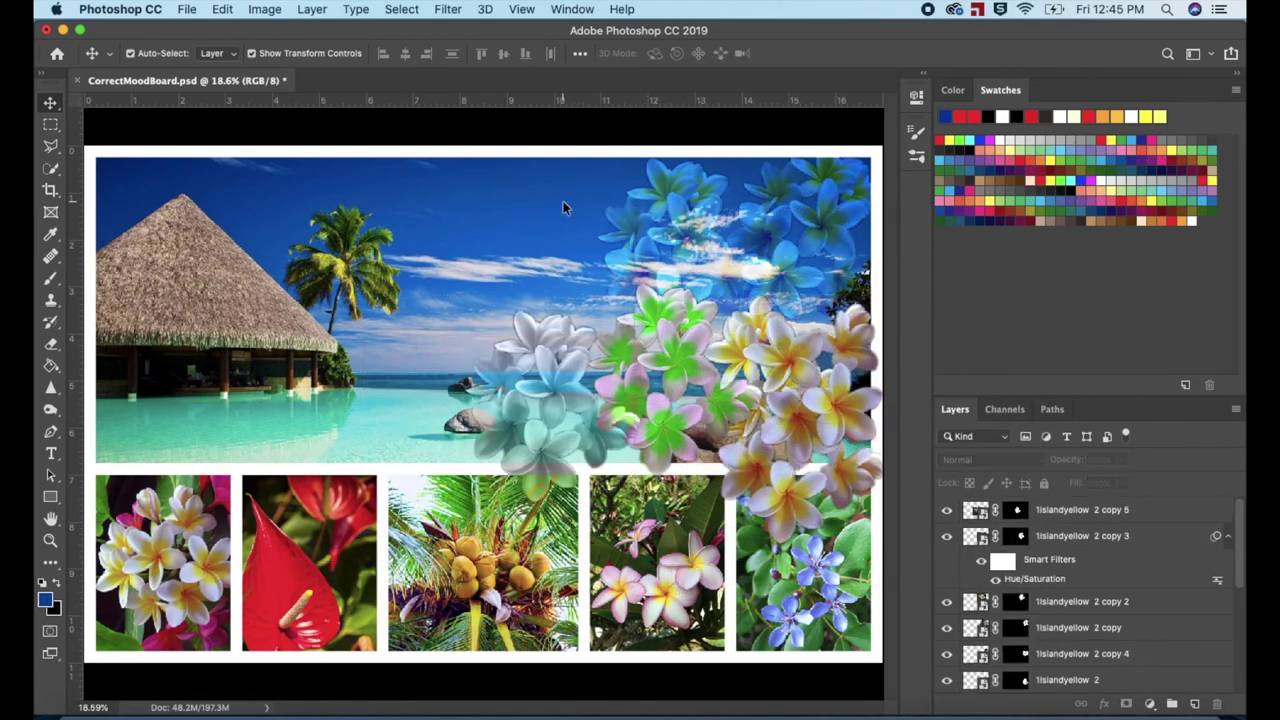
pyautogui.hotkey('alt', 'shift', 'o')
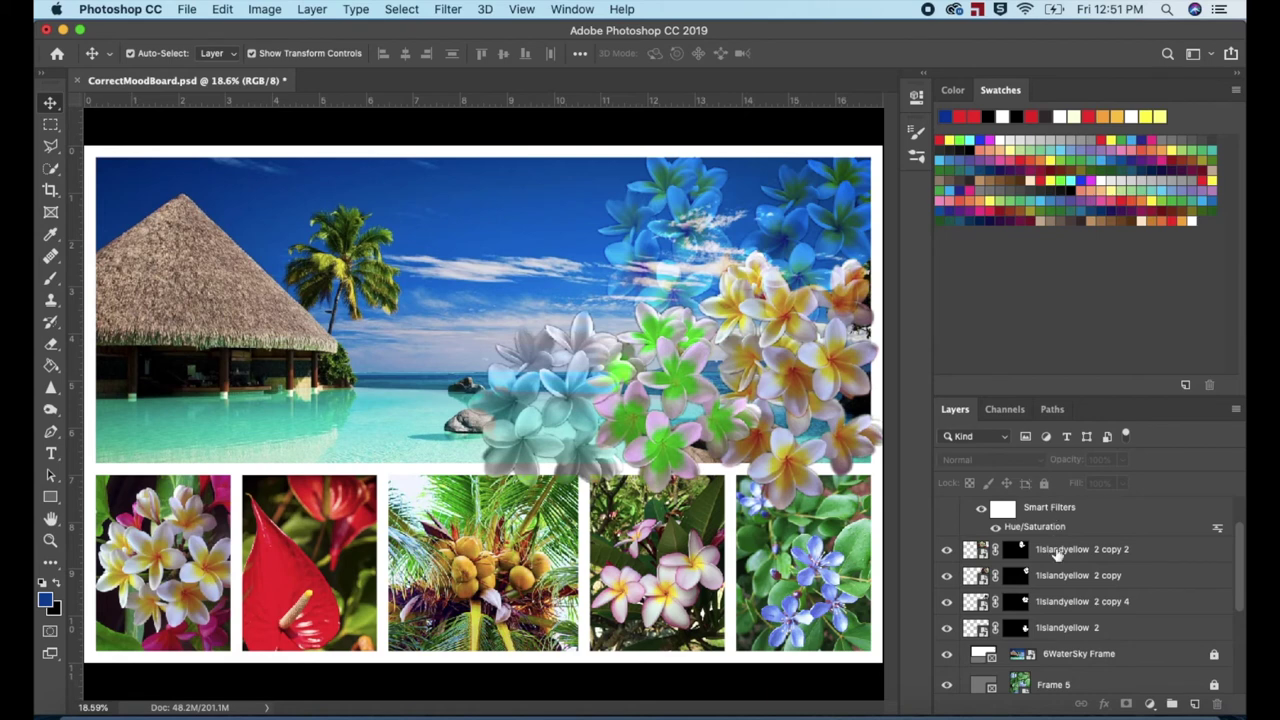
pyautogui.scroll(2, 1057, 556)
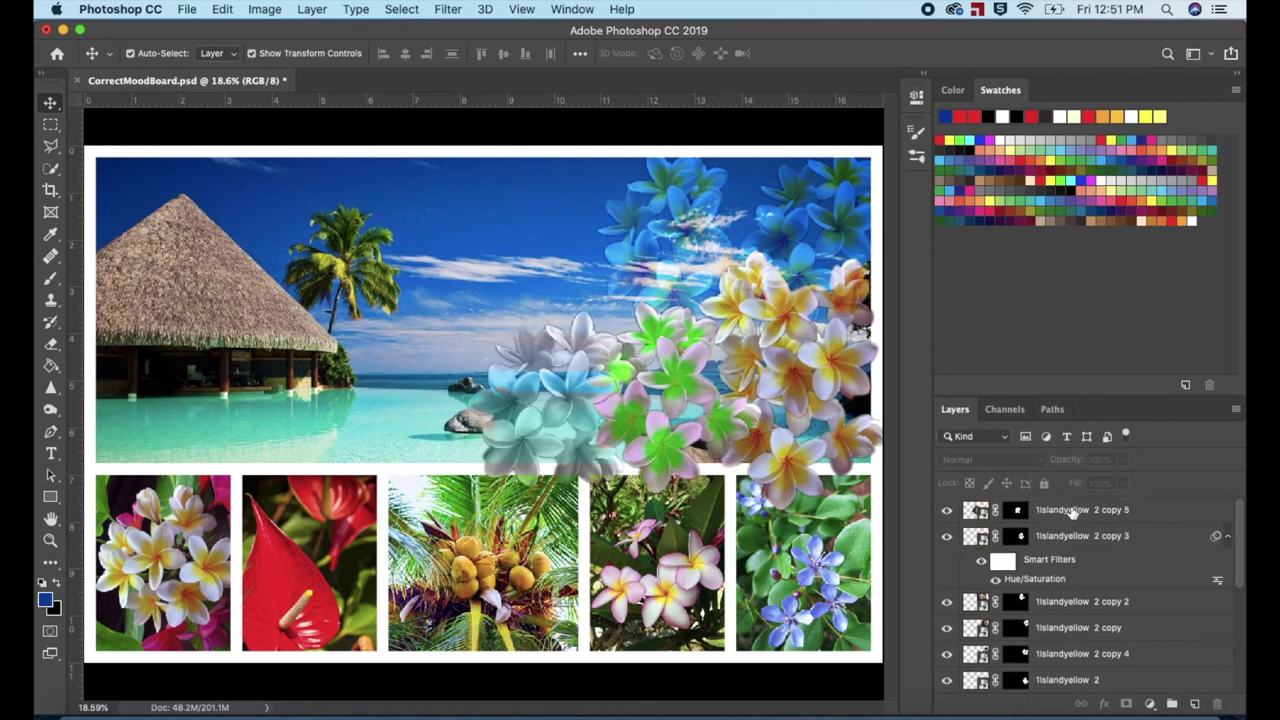
# Set the horizontal Type tool to Apple Chancery at 58 pt.
pyautogui.click(1072, 512)
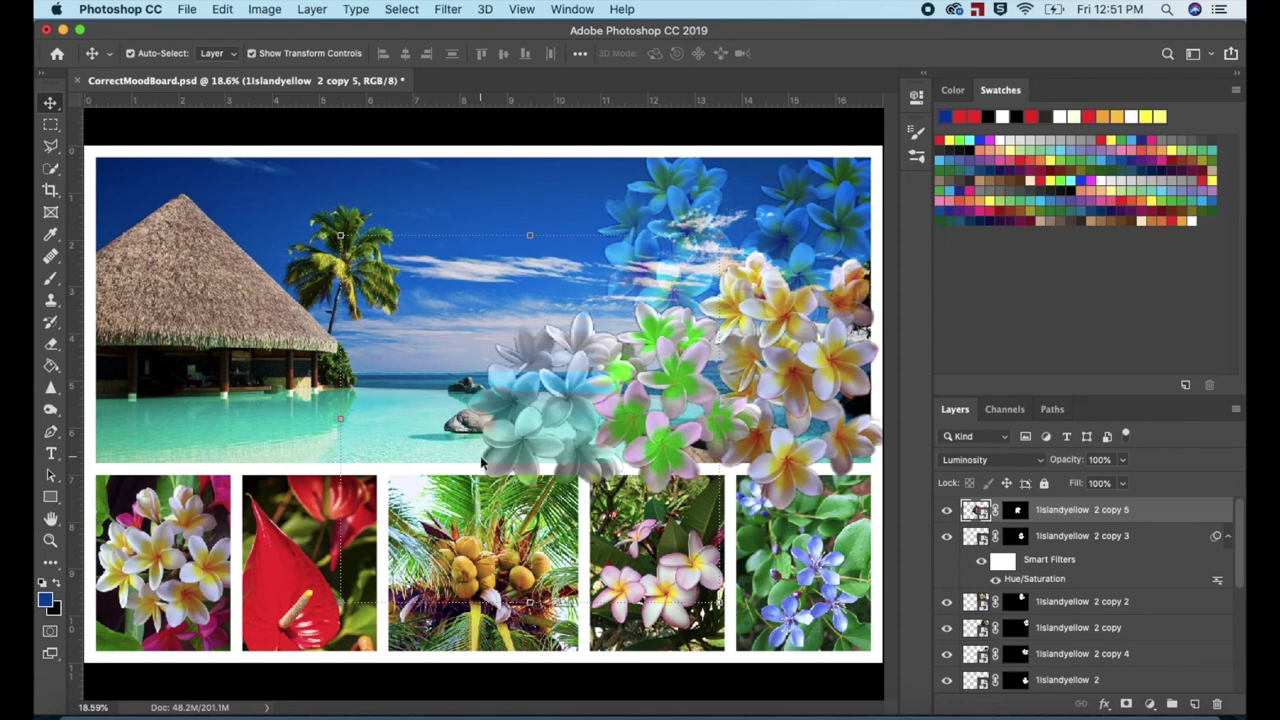
pyautogui.click(53, 455)
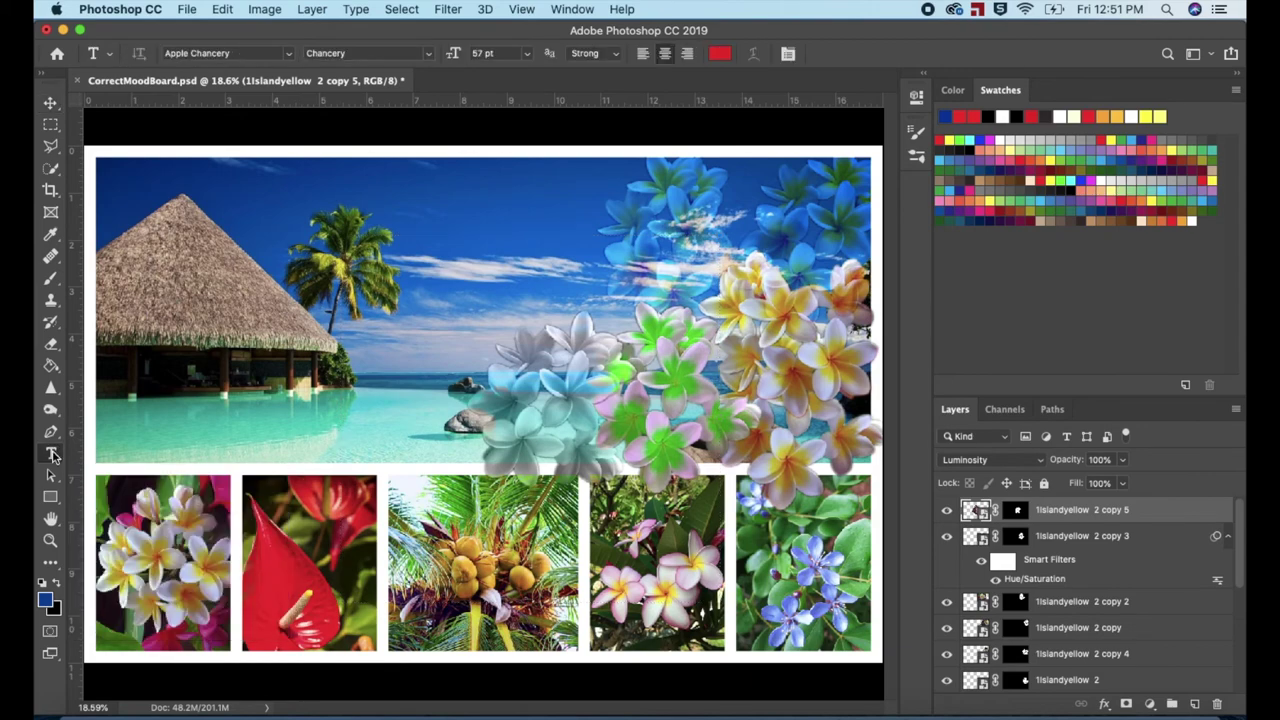
pyautogui.click(289, 55)
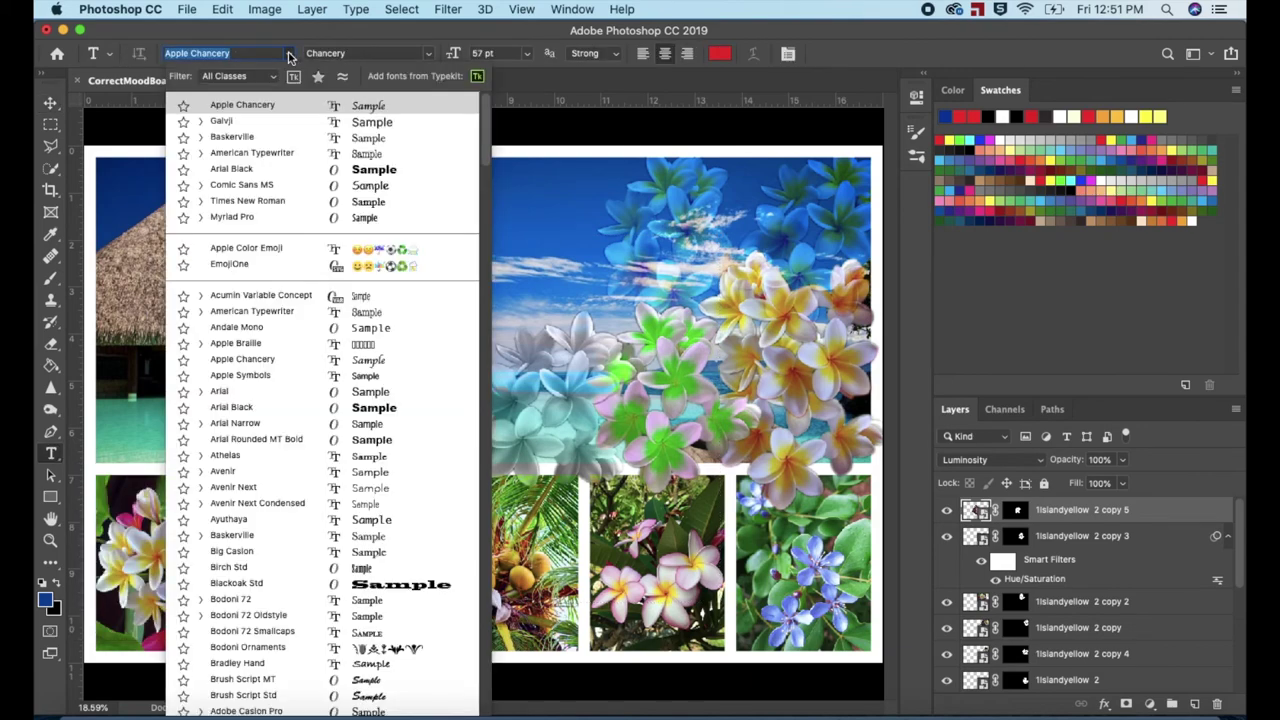
pyautogui.click(289, 105)
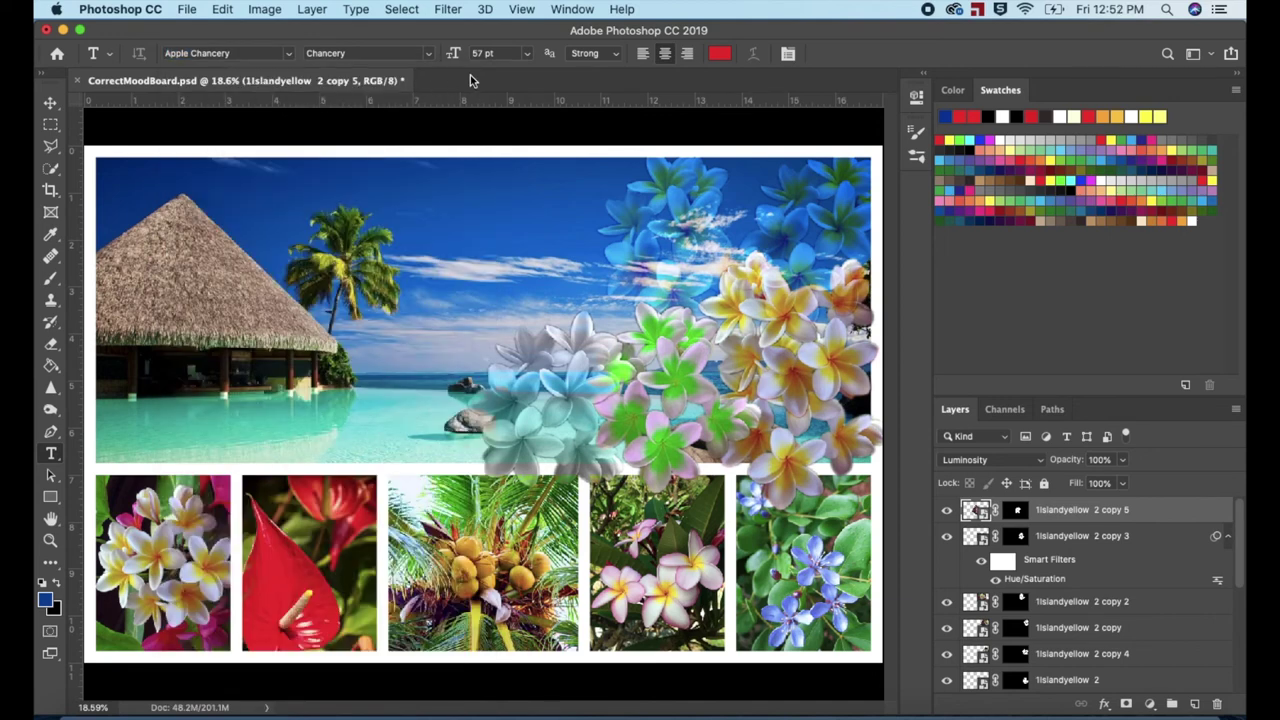
pyautogui.click(528, 53)
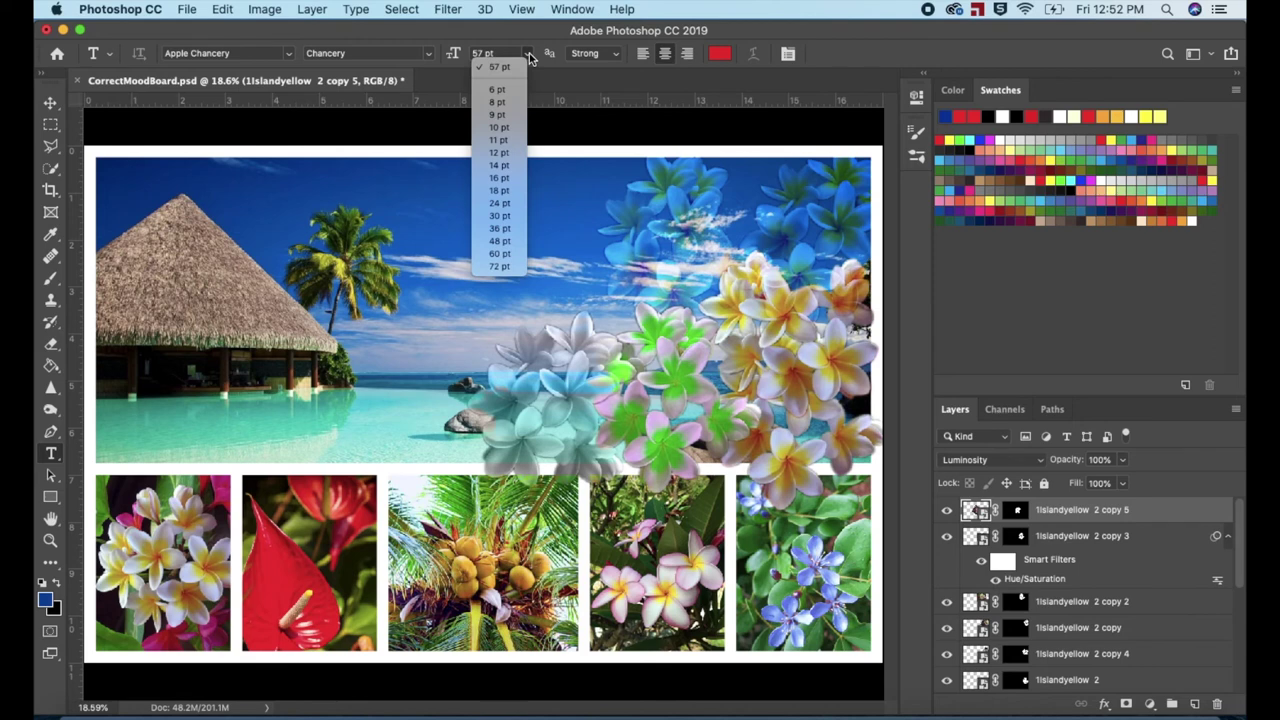
pyautogui.click(478, 55)
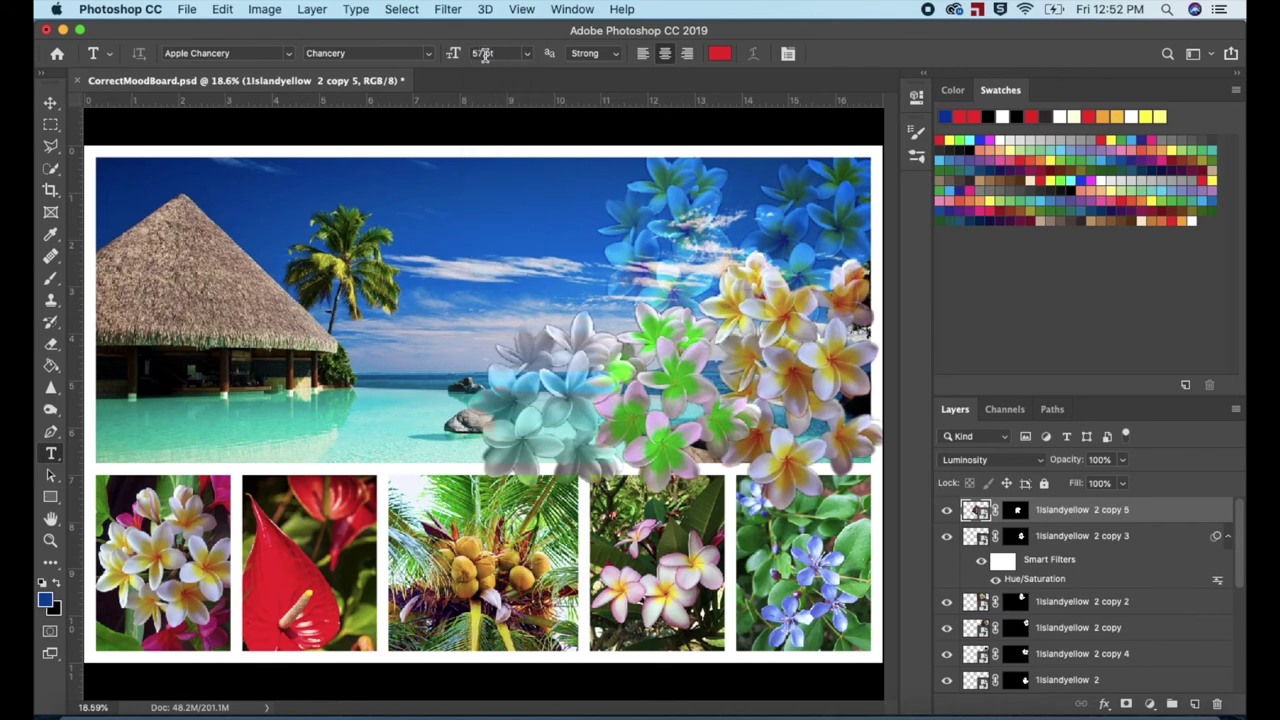
pyautogui.click(480, 55)
pyautogui.write('58')
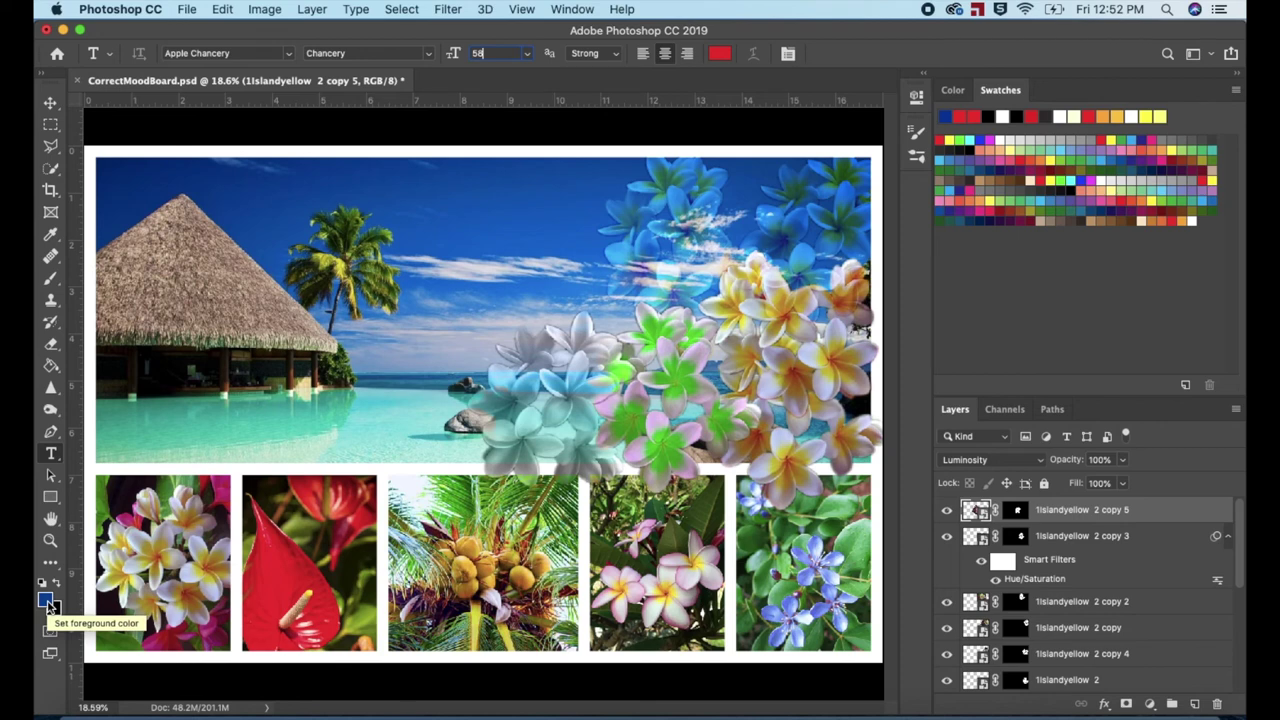
# Make the text colour white (#ffffff) and start a text layer on the banner.
pyautogui.click(46, 601)
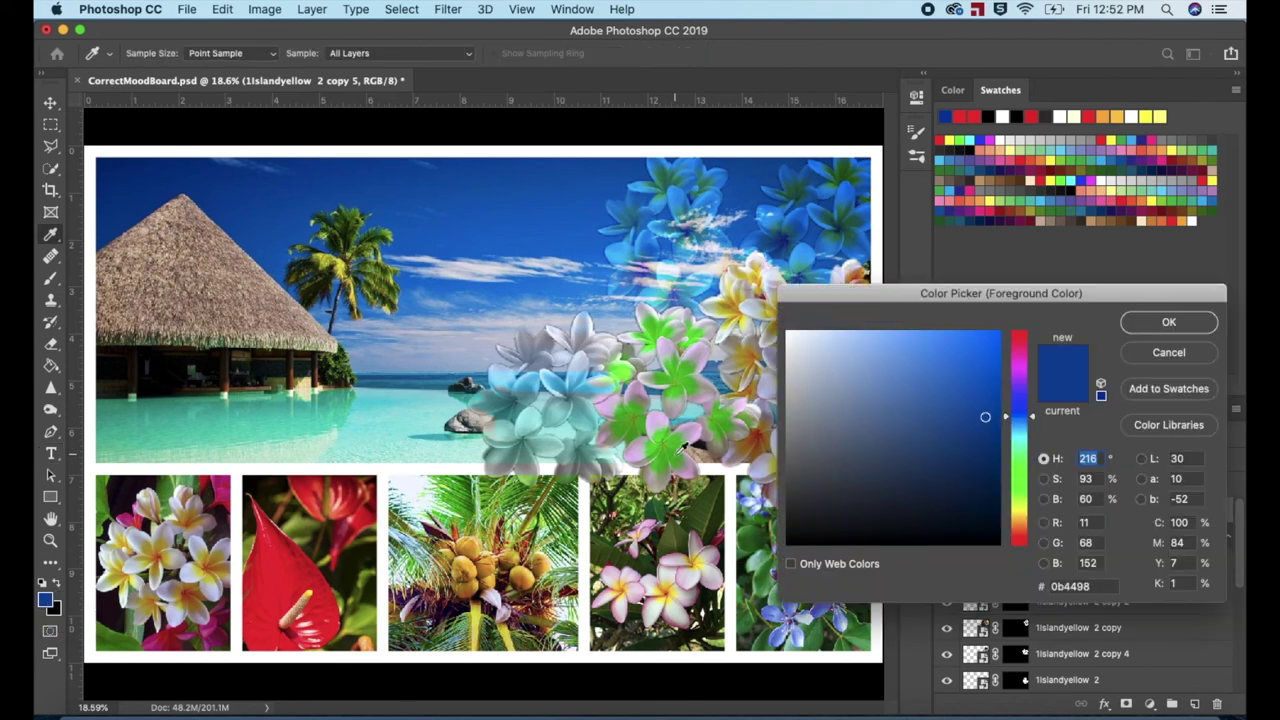
pyautogui.click(776, 326)
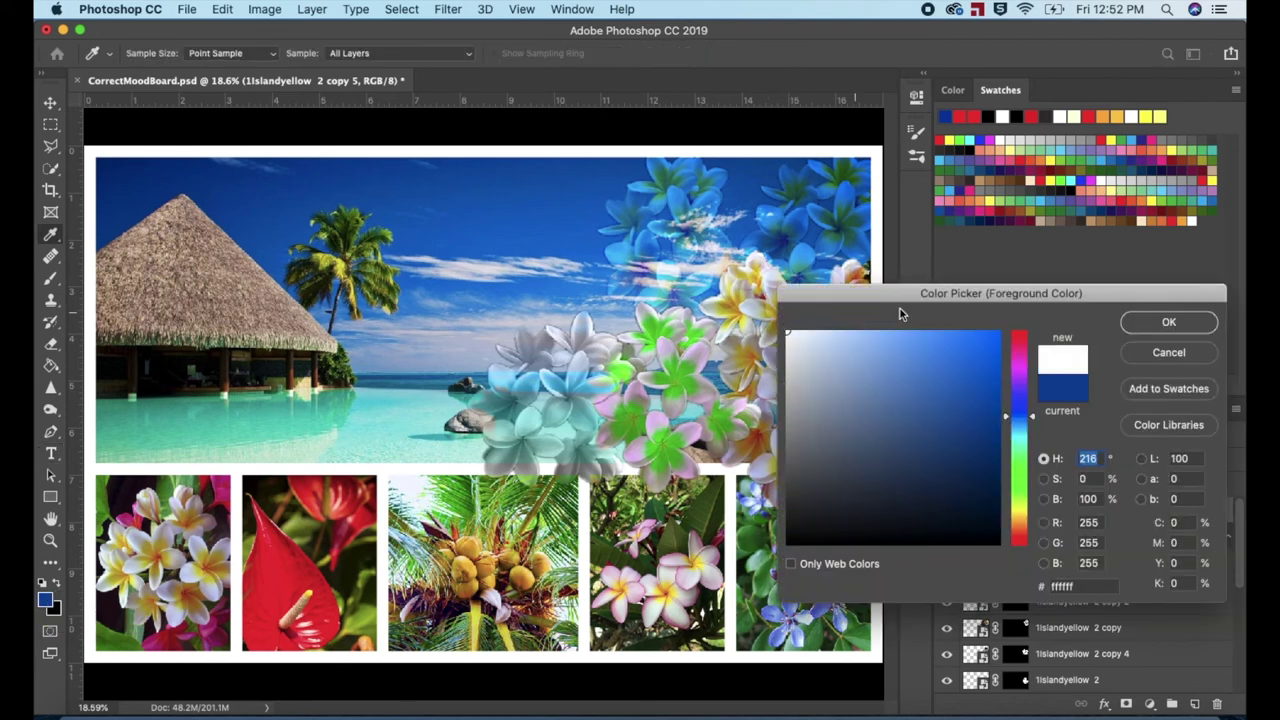
pyautogui.click(1186, 325)
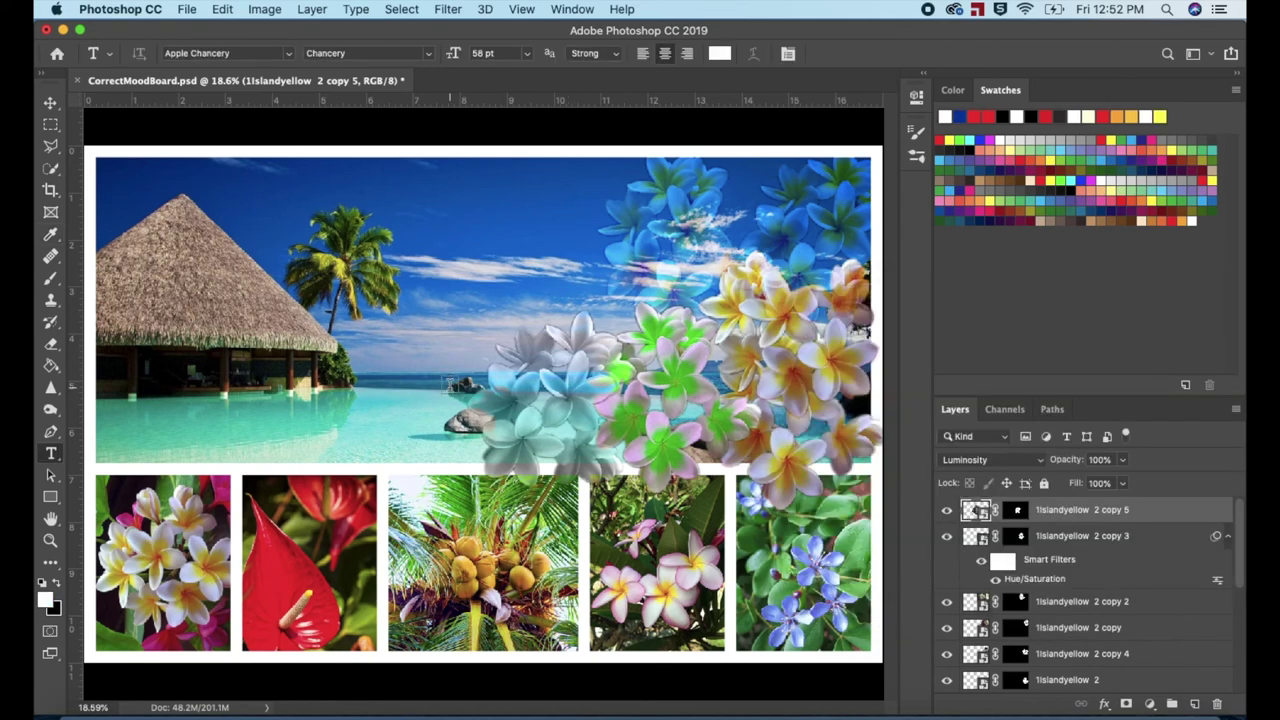
pyautogui.click(164, 415)
# Type 'Island Paradise' and move the title over the pool in the top banner.
pyautogui.write('Island Parid')
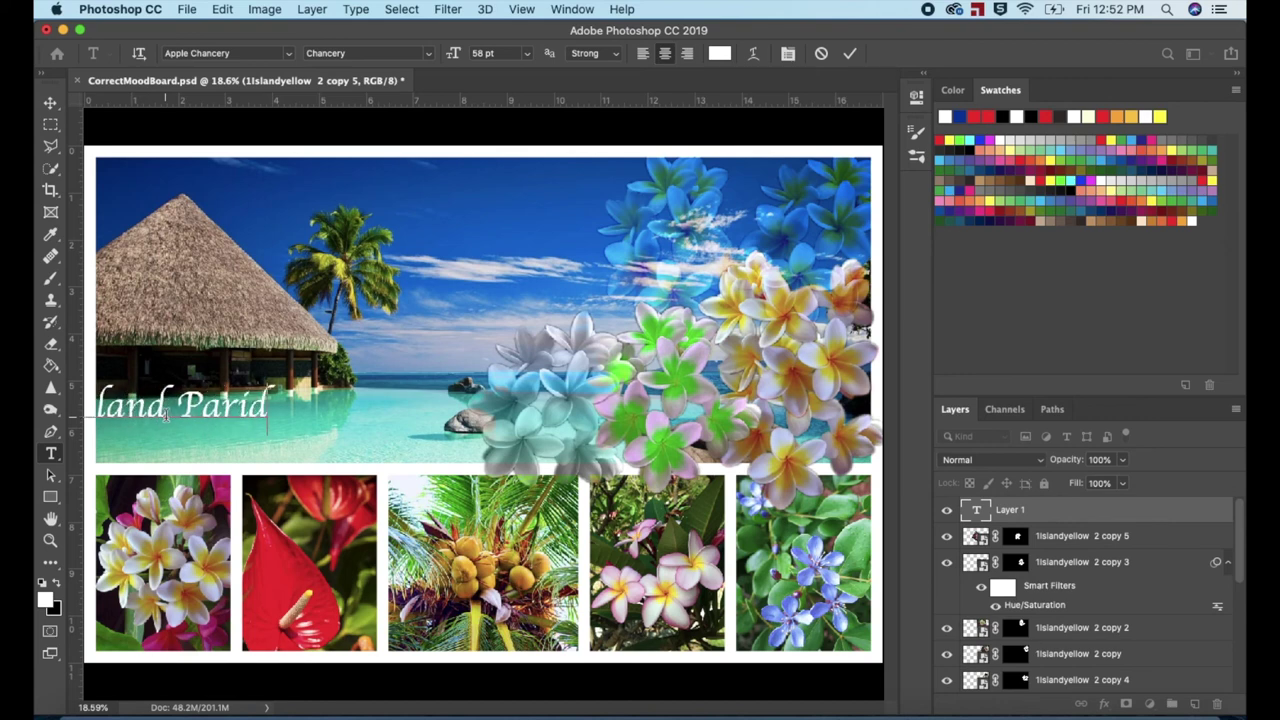
pyautogui.press('BackSpace')
pyautogui.press('BackSpace')
pyautogui.write('adise')
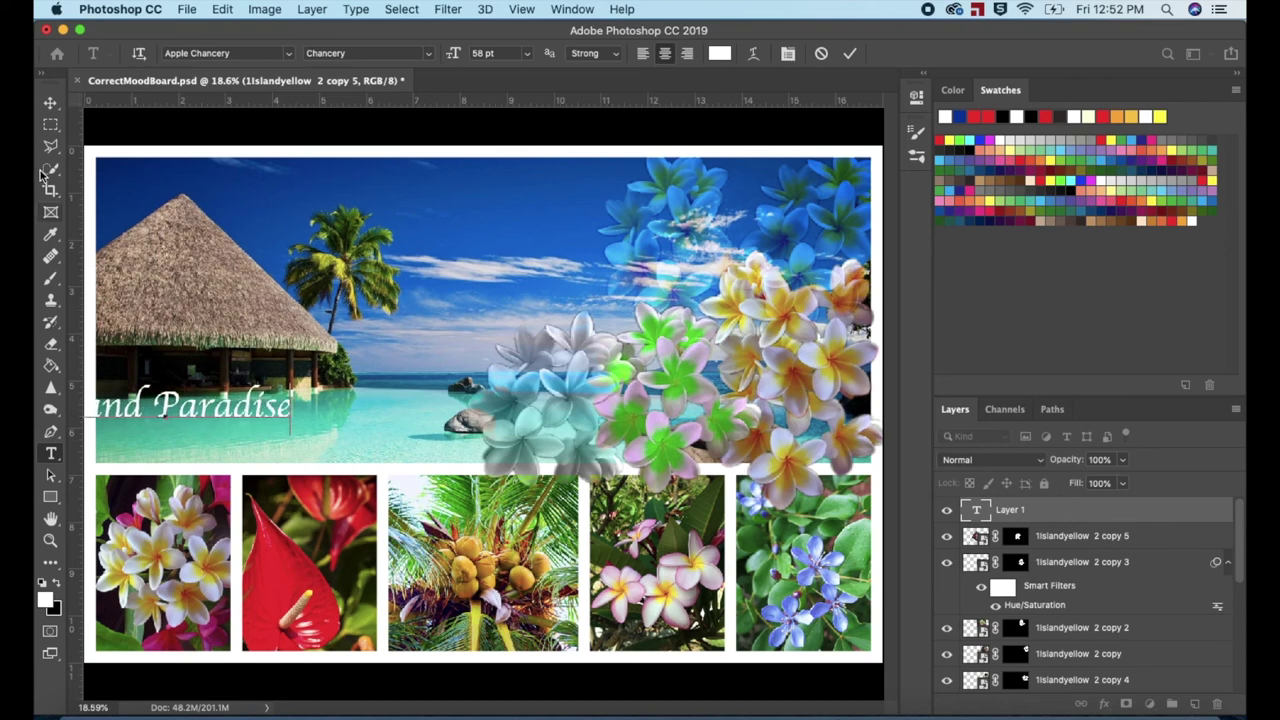
pyautogui.click(49, 104)
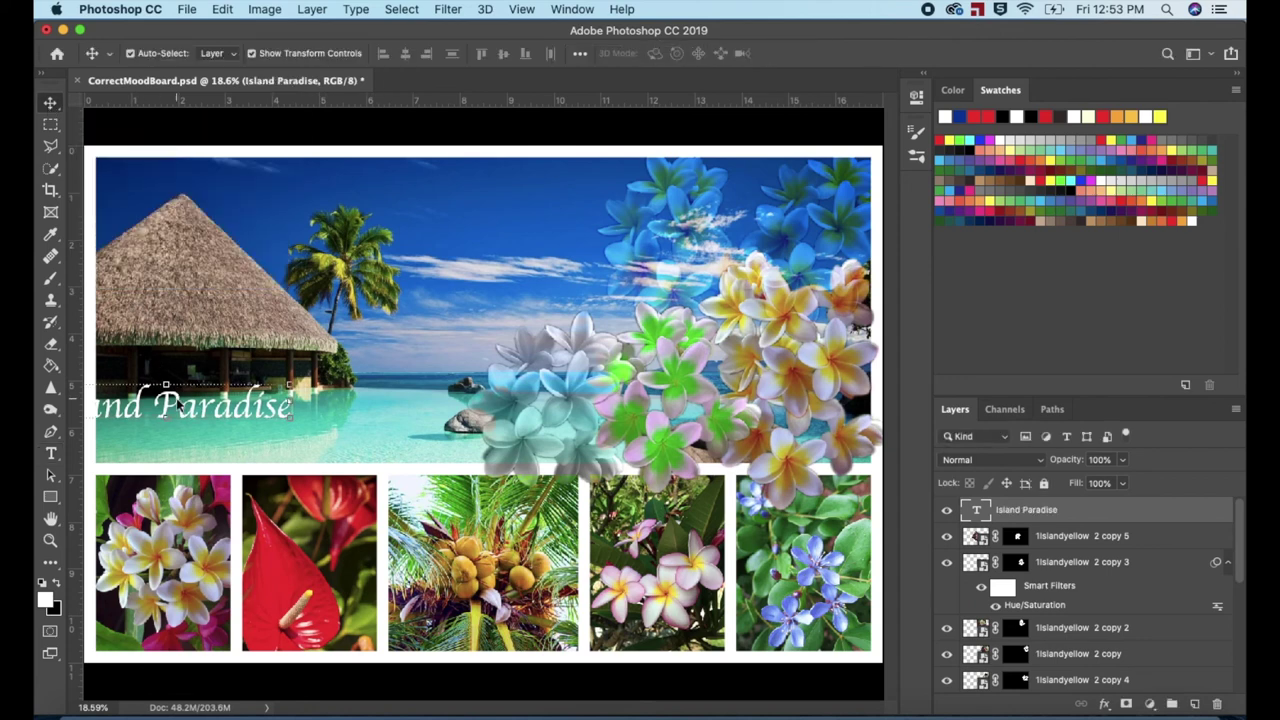
pyautogui.moveTo(180, 405); pyautogui.dragTo(265, 417)
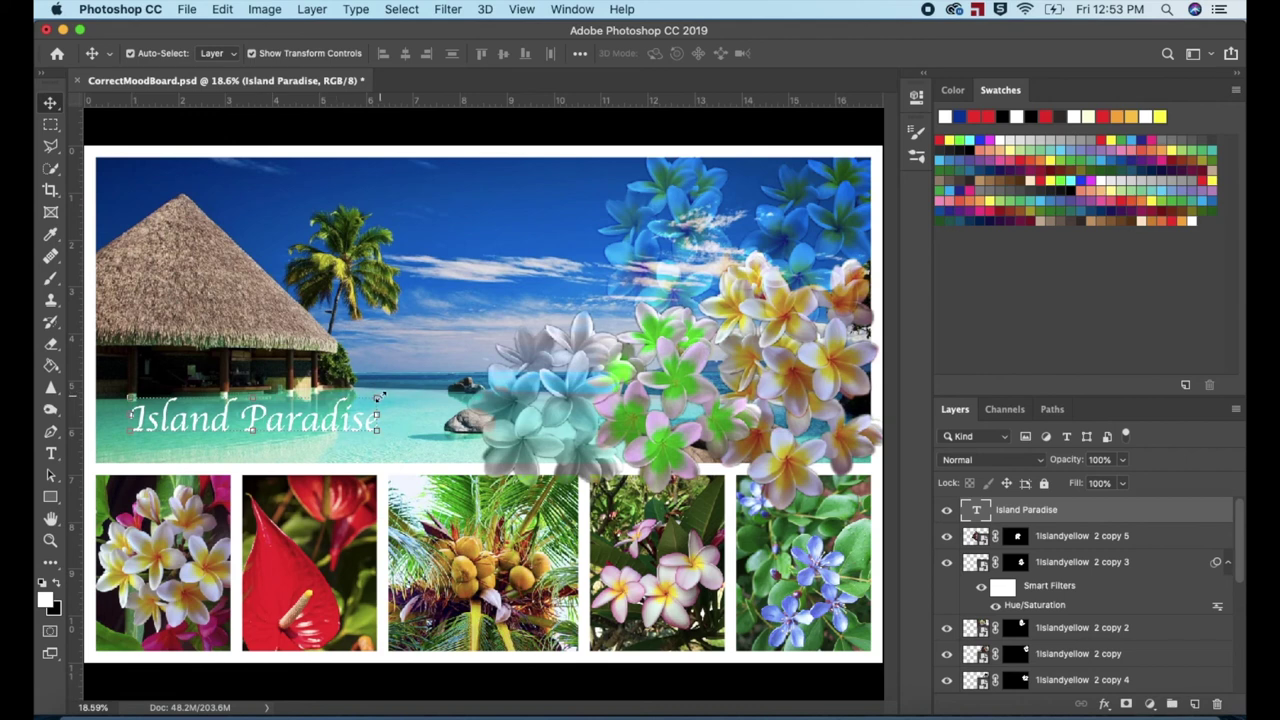
# Scale the title down to about 81% and commit the transform.
pyautogui.moveTo(376, 398); pyautogui.dragTo(349, 417)
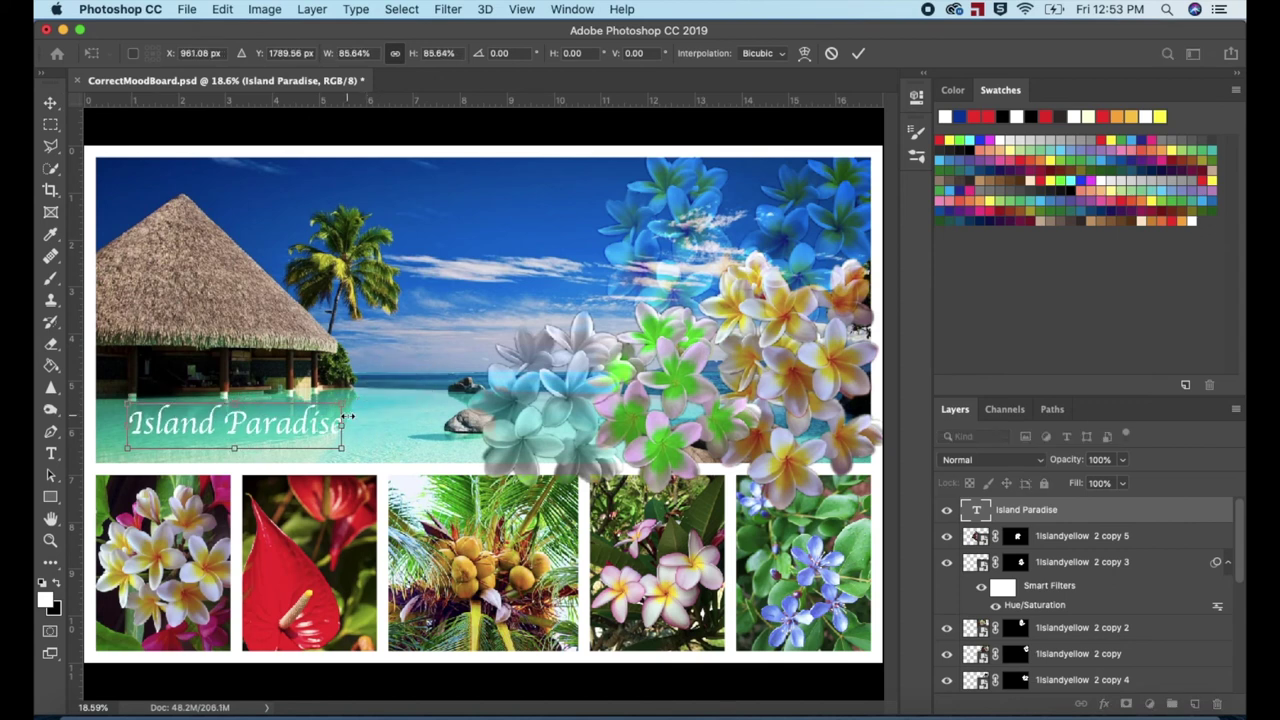
pyautogui.moveTo(348, 417); pyautogui.dragTo(331, 404)
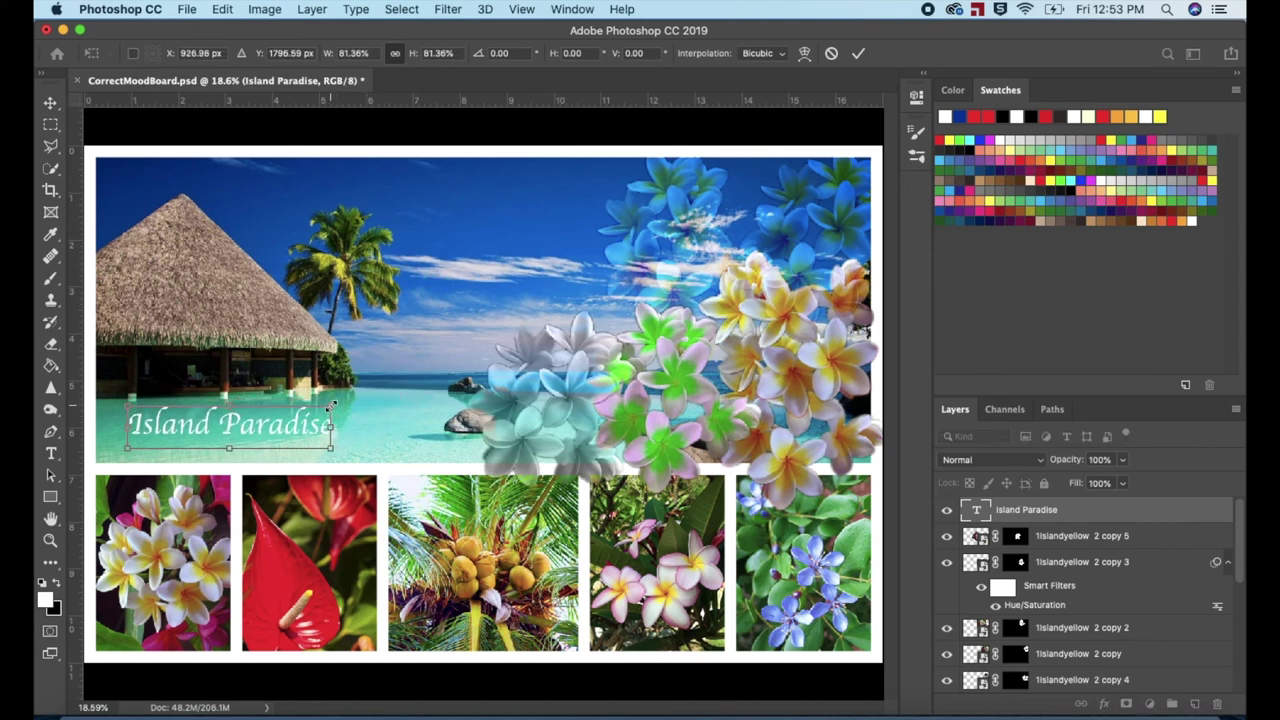
pyautogui.click(424, 341)
pyautogui.click(575, 366)
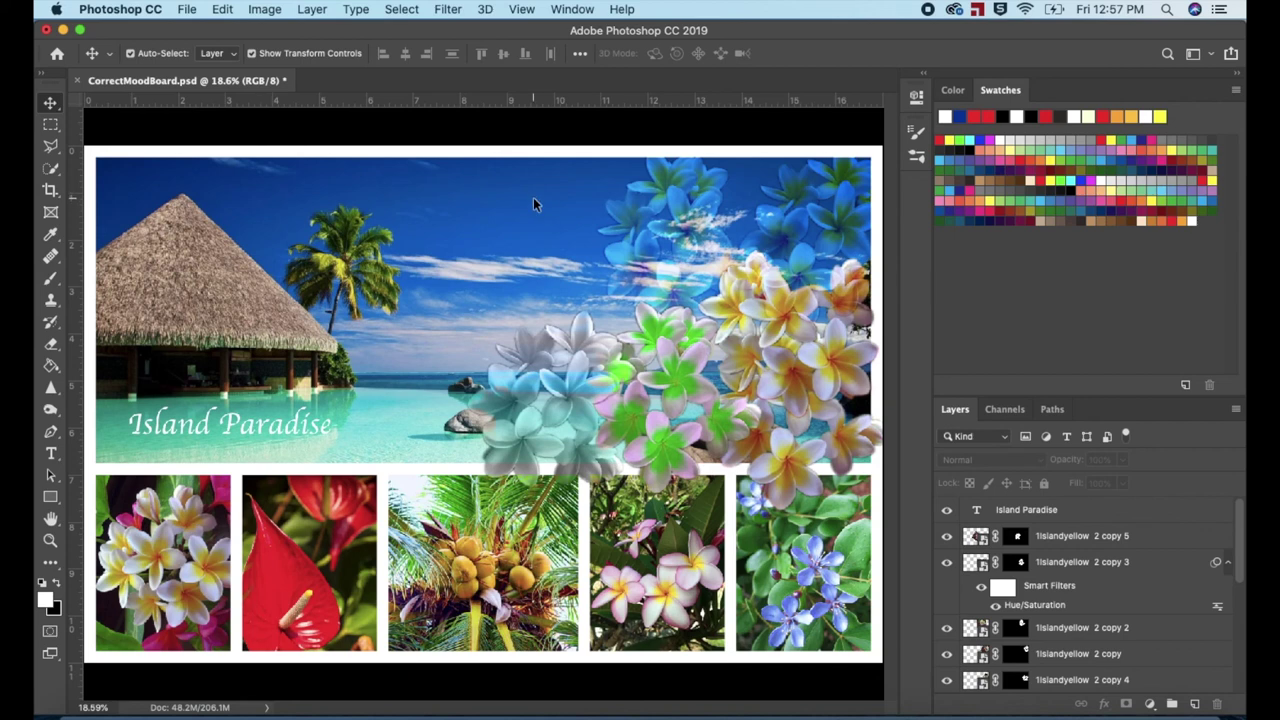
# Save the mood board as IslandParadise.psd with layers and maximum compatibility.
pyautogui.click(191, 11)
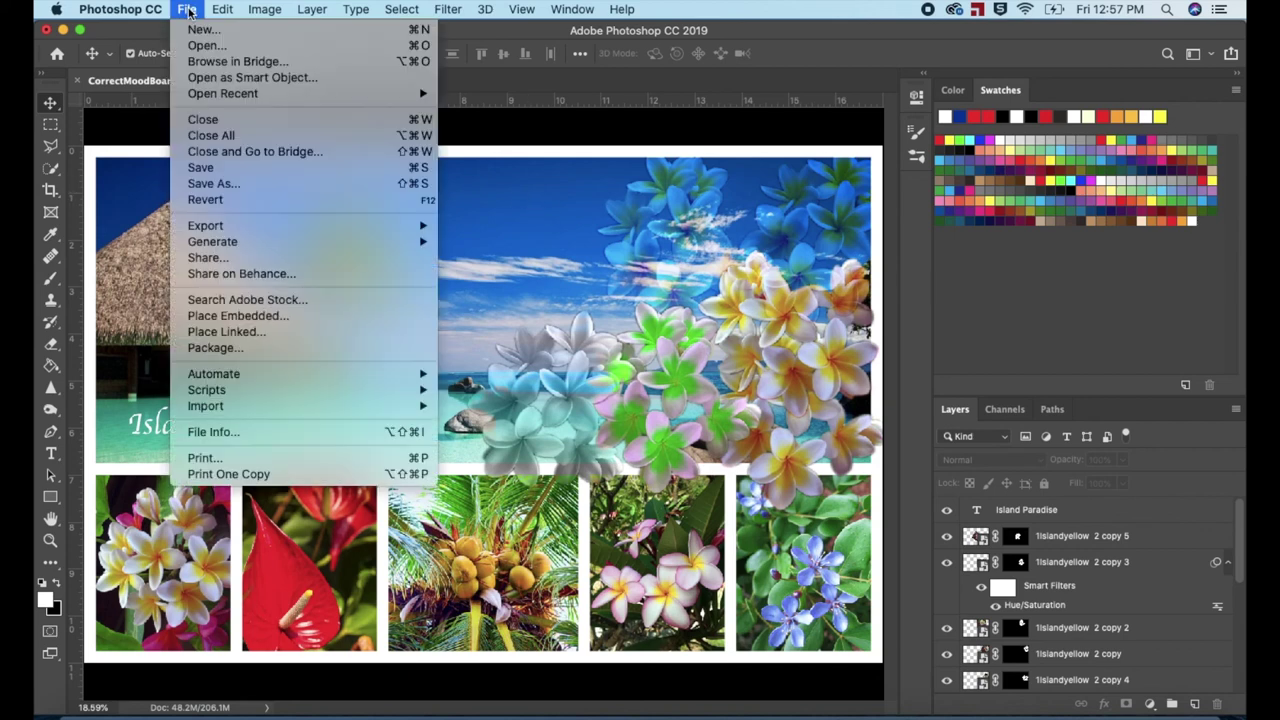
pyautogui.click(227, 184)
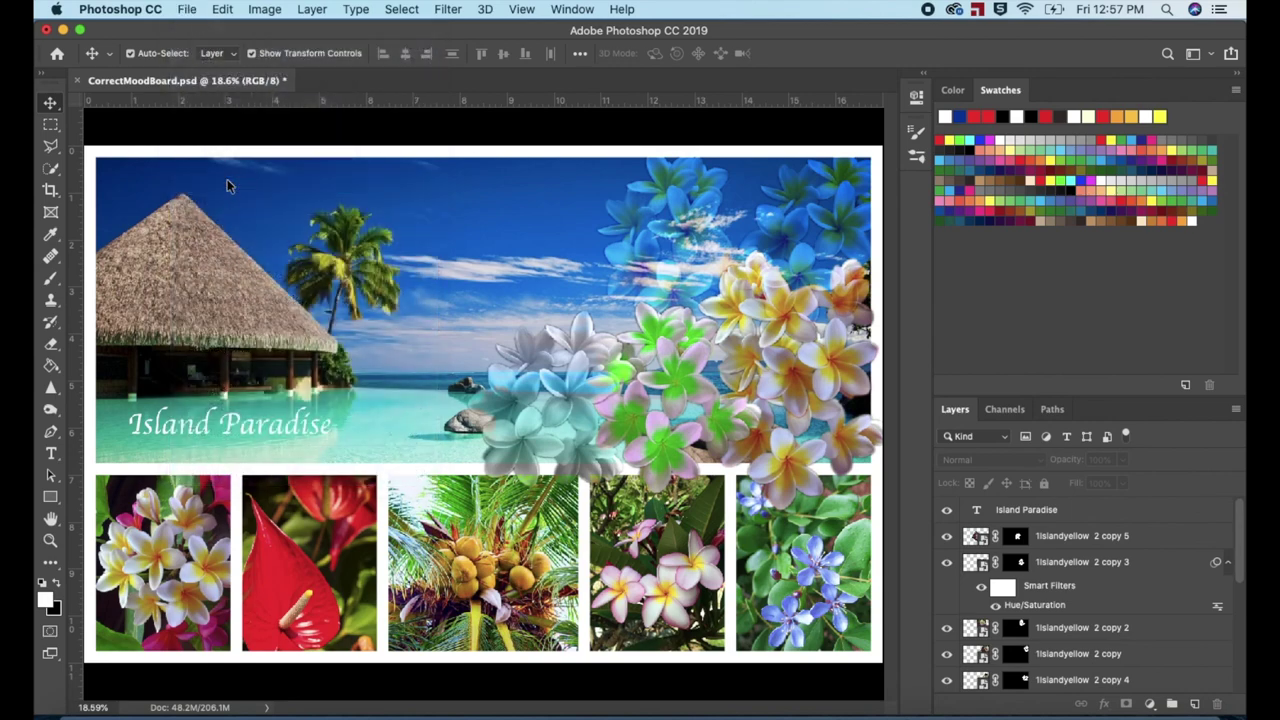
pyautogui.write('IslandParadixe')
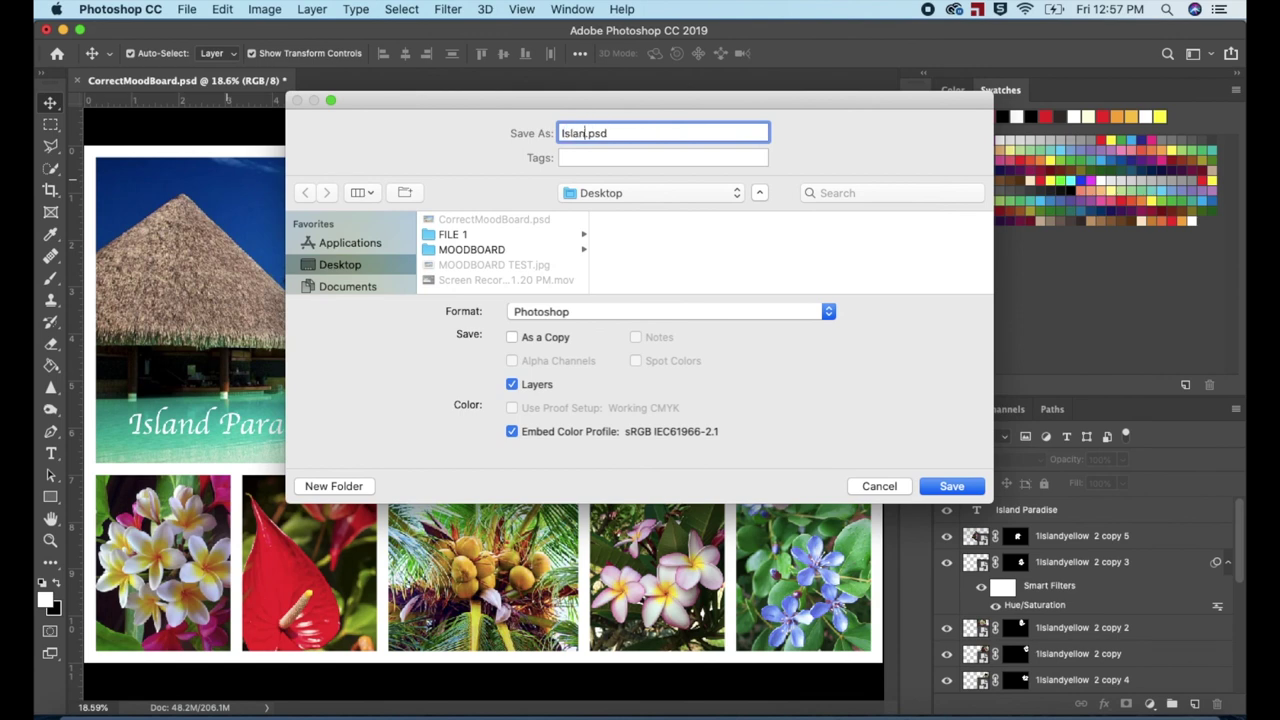
pyautogui.press('BackSpace')
pyautogui.press('BackSpace')
pyautogui.write('se')
pyautogui.click(951, 487)
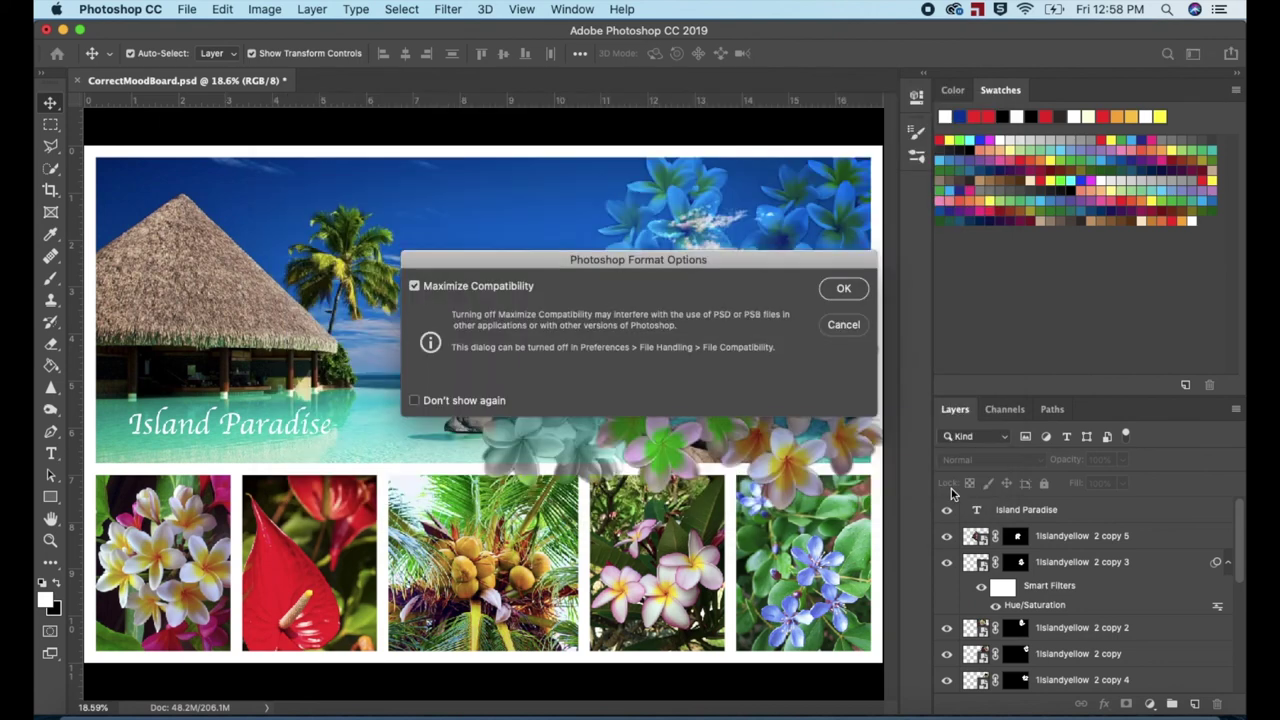
pyautogui.click(845, 291)
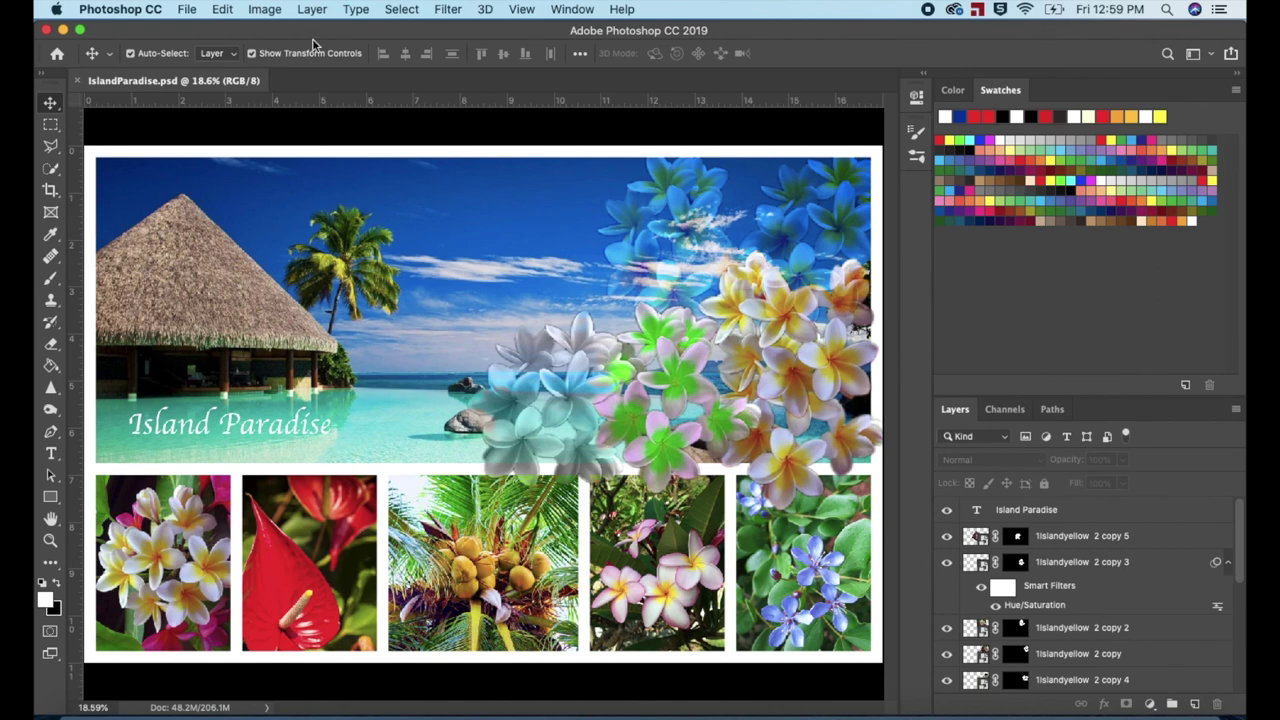
# Save a JPEG copy, IslandParadise.jpg, at Quality 12 (Maximum).
pyautogui.click(186, 10)
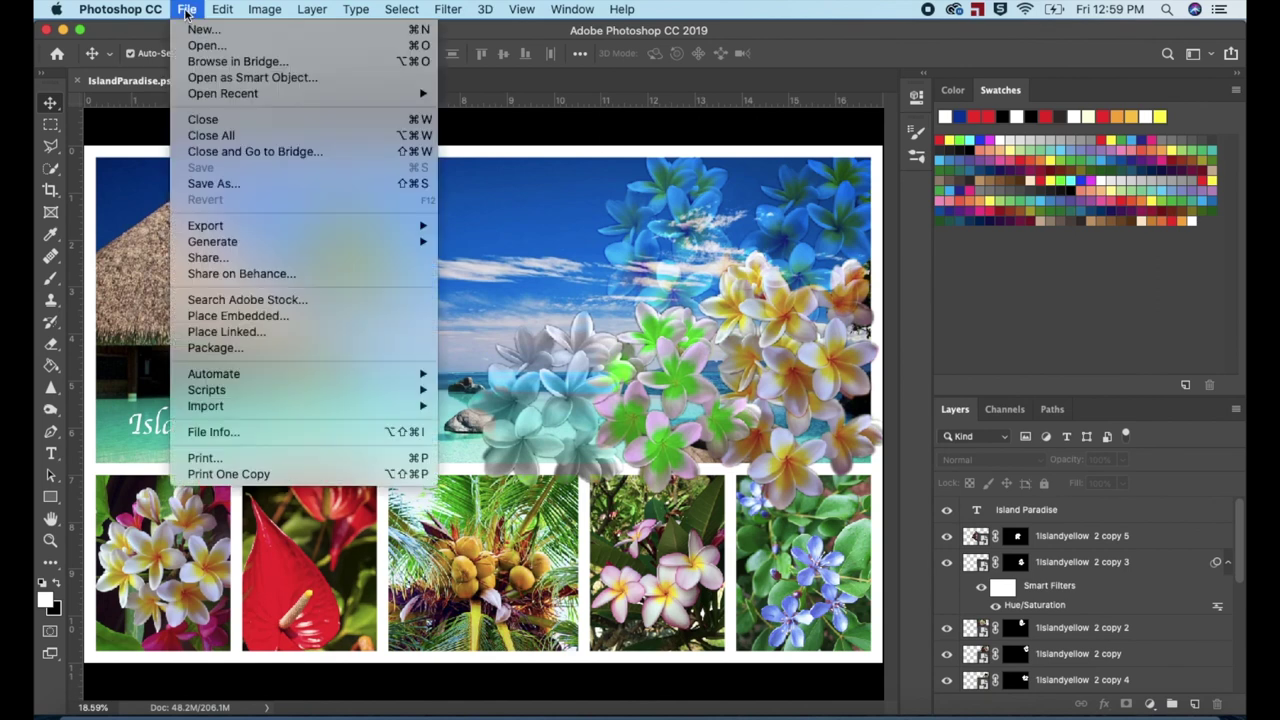
pyautogui.click(222, 185)
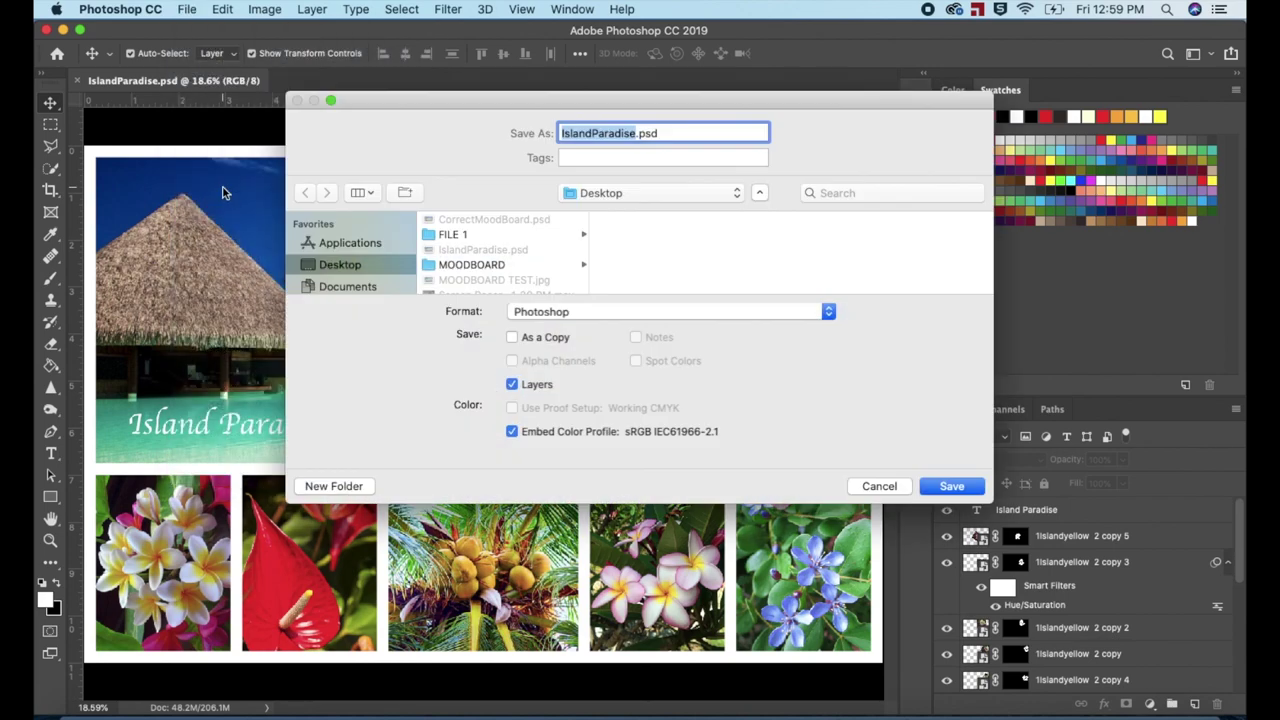
pyautogui.click(829, 313)
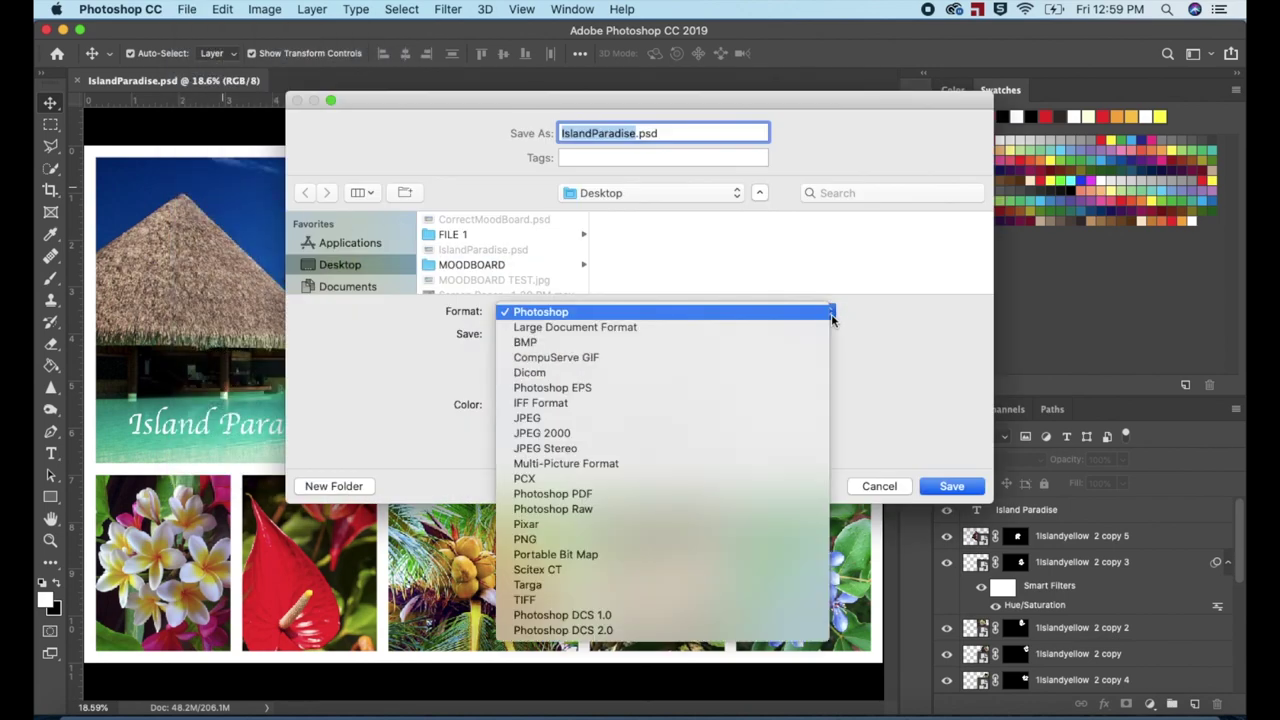
pyautogui.click(792, 421)
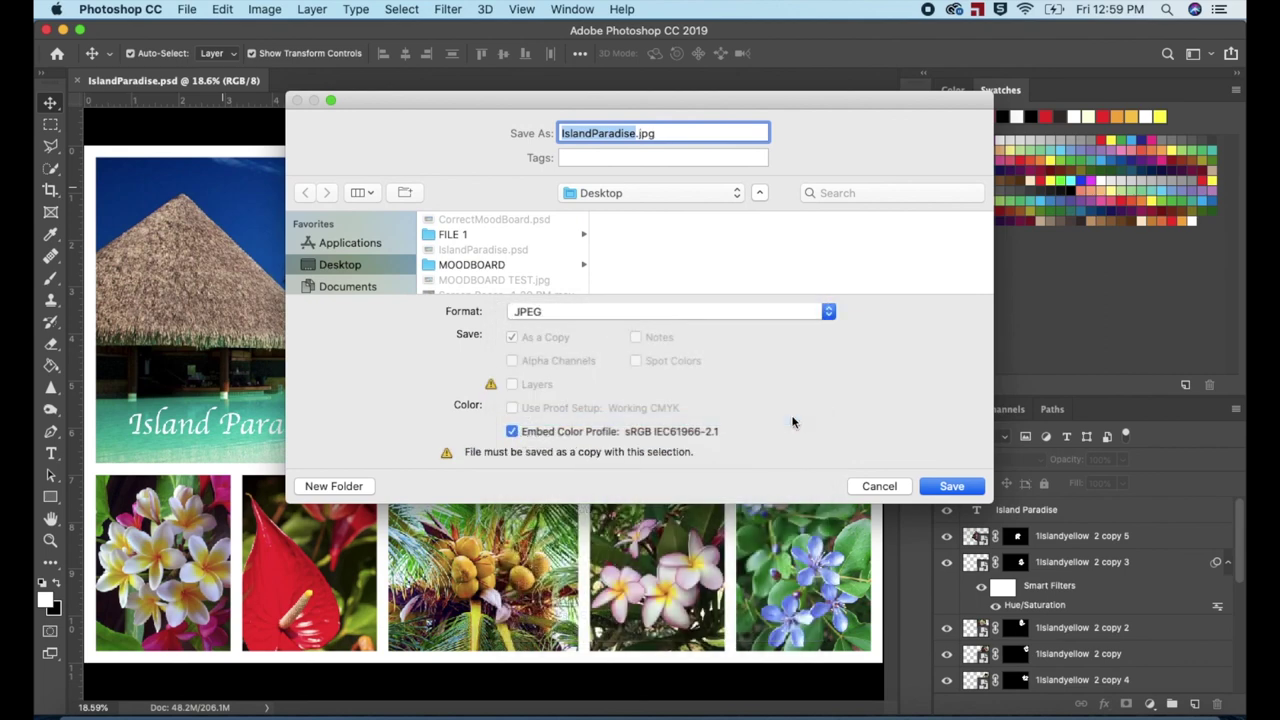
pyautogui.click(955, 488)
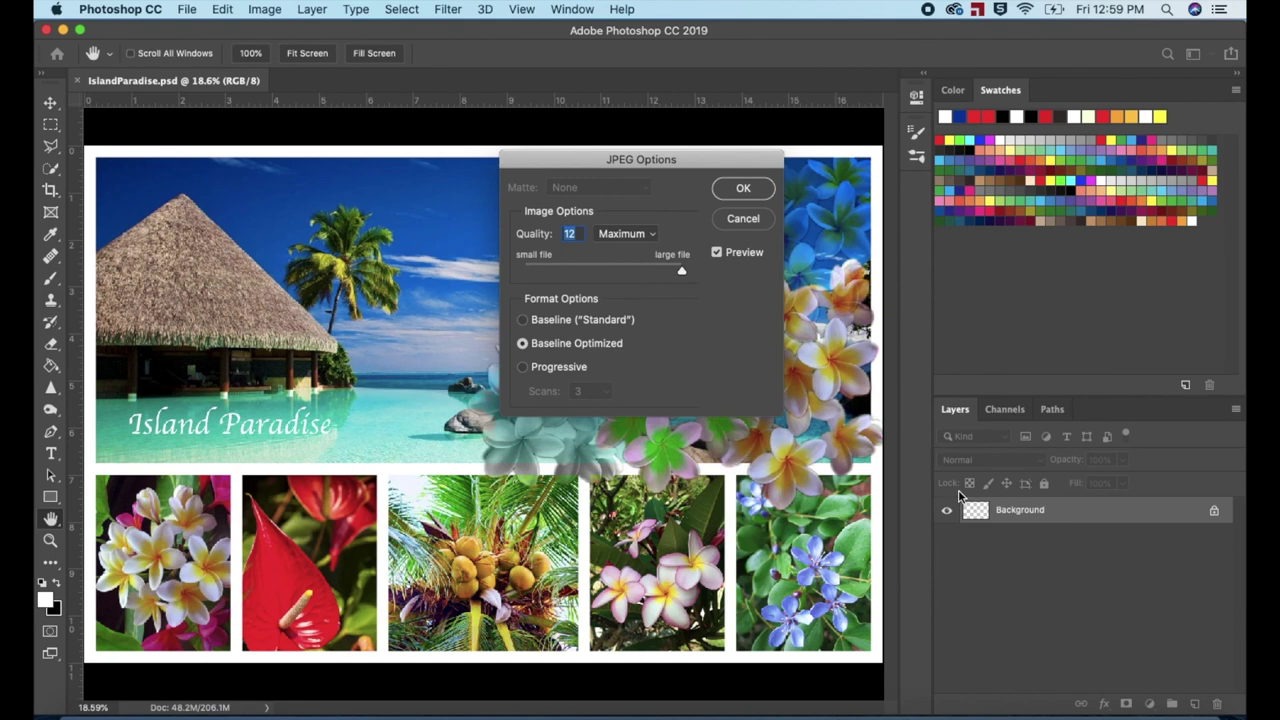
pyautogui.click(744, 189)
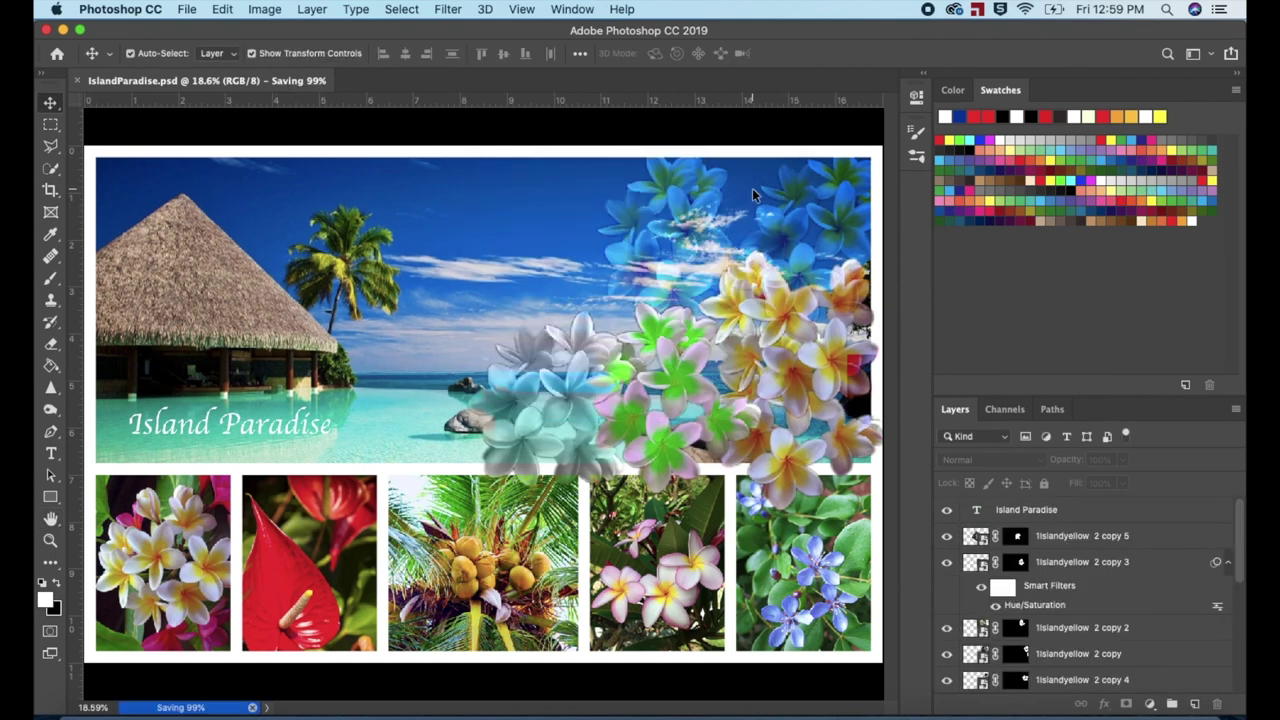